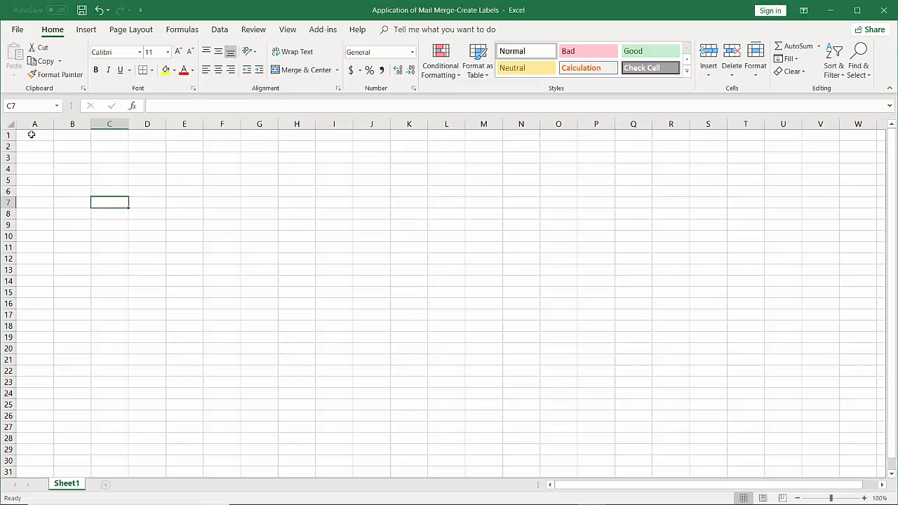
Enter the headers First Name, Last Name and Address in A1 through C1.
click(31, 135)
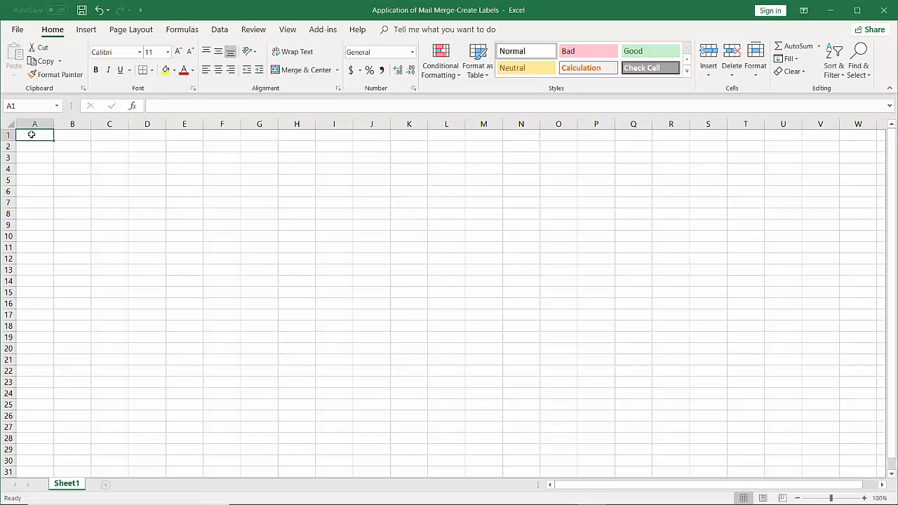
text(First)
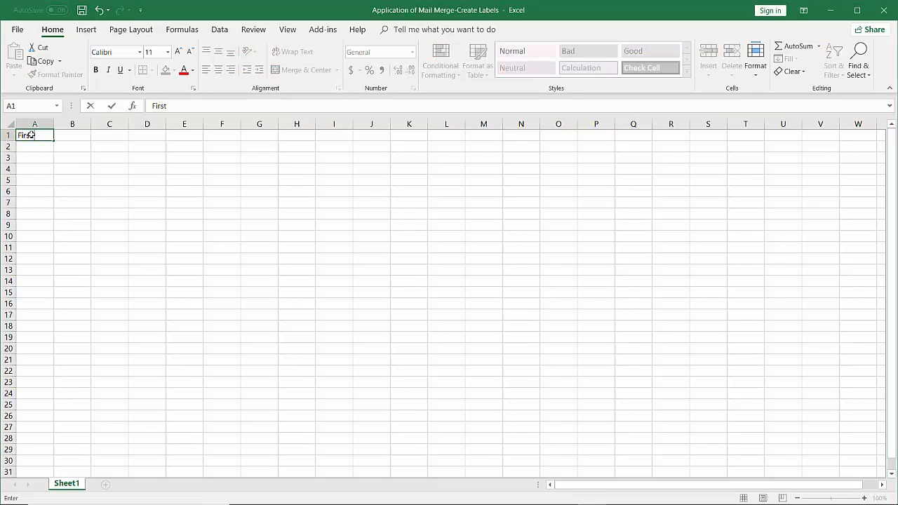
text( Name)
key(Tab)
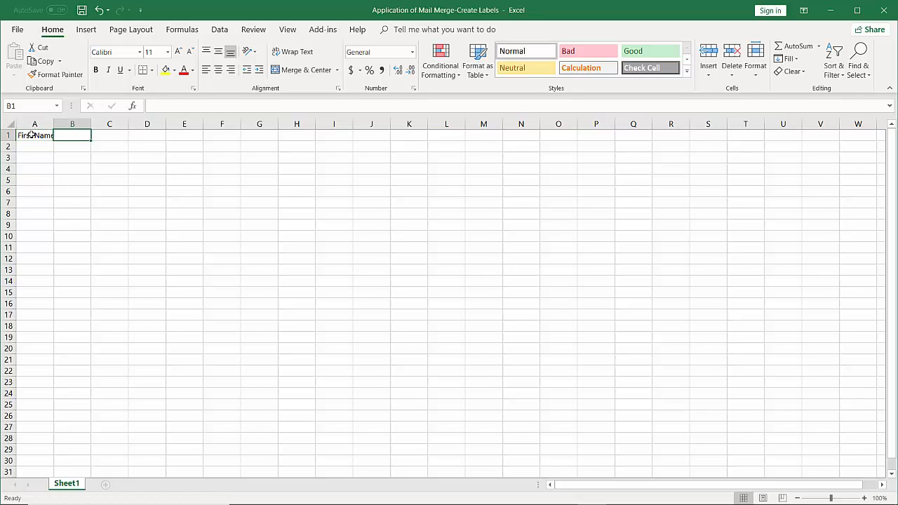
text(L)
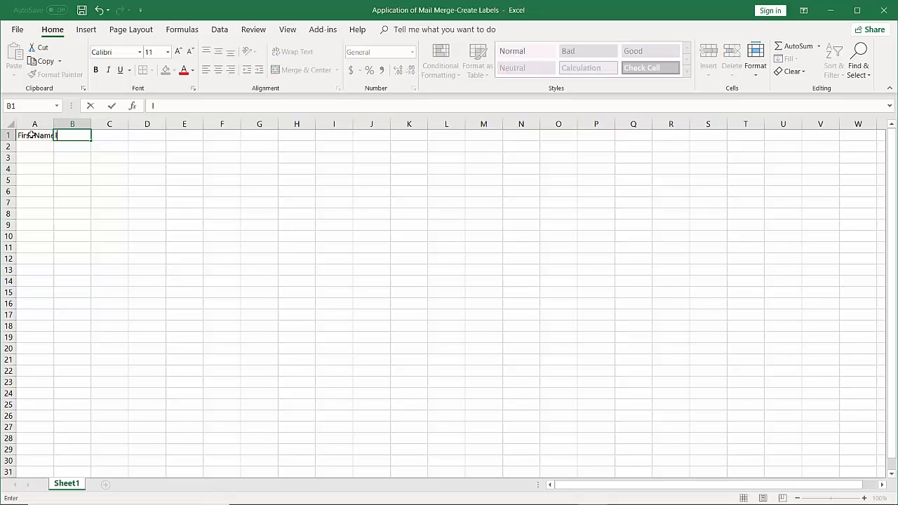
key(BackSpace)
text(Last Name)
key(Tab)
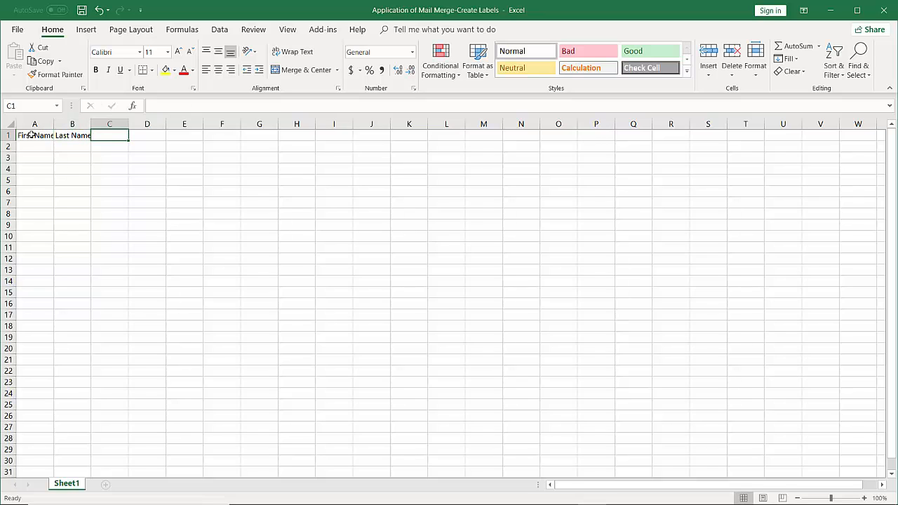
text(A)
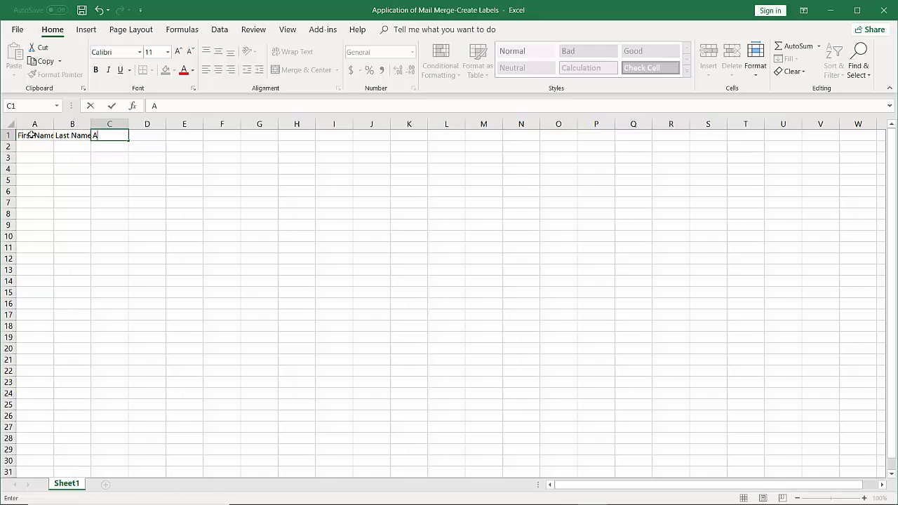
text(ddress)
key(Tab)
Add the City, State and Pin Code headers in D1 through F1.
text(City)
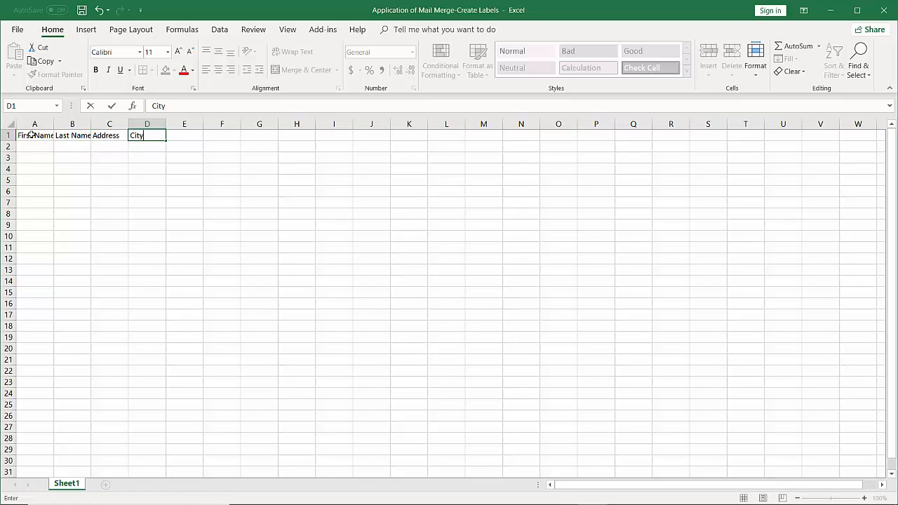
key(Tab)
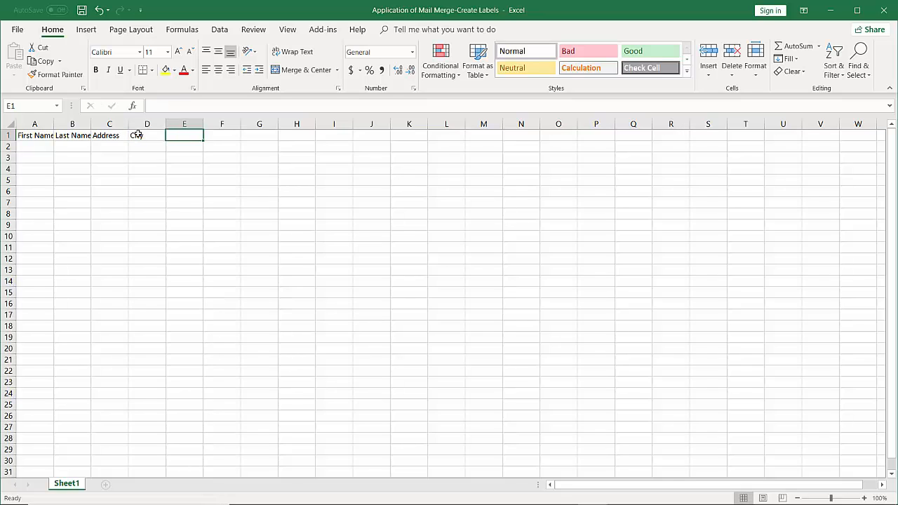
text(Stat)
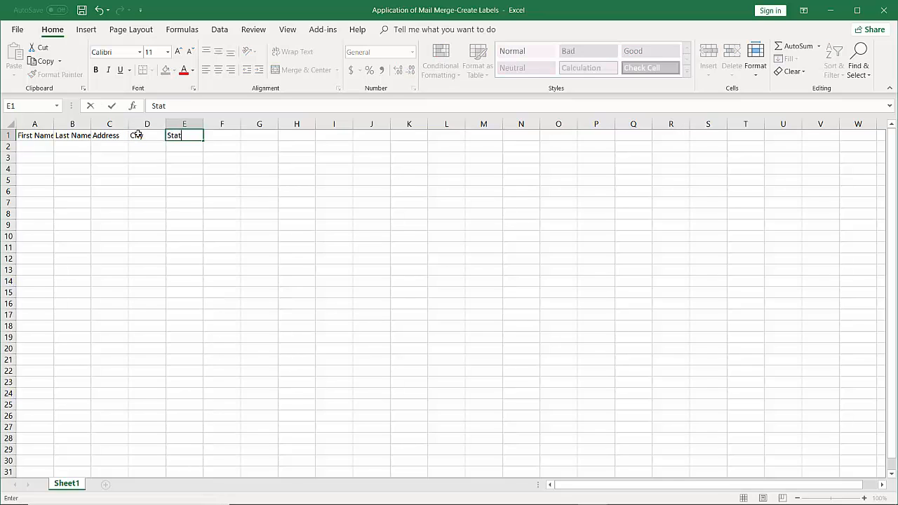
text(e)
key(Tab)
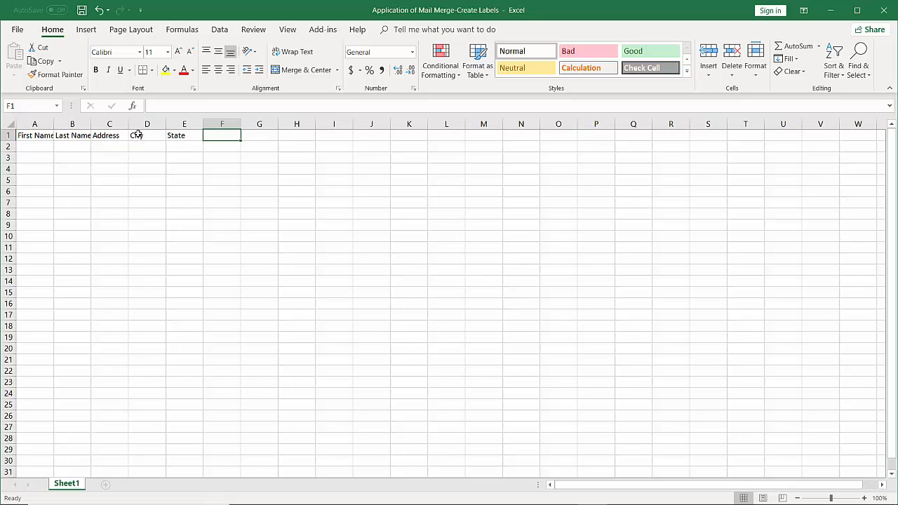
text(P)
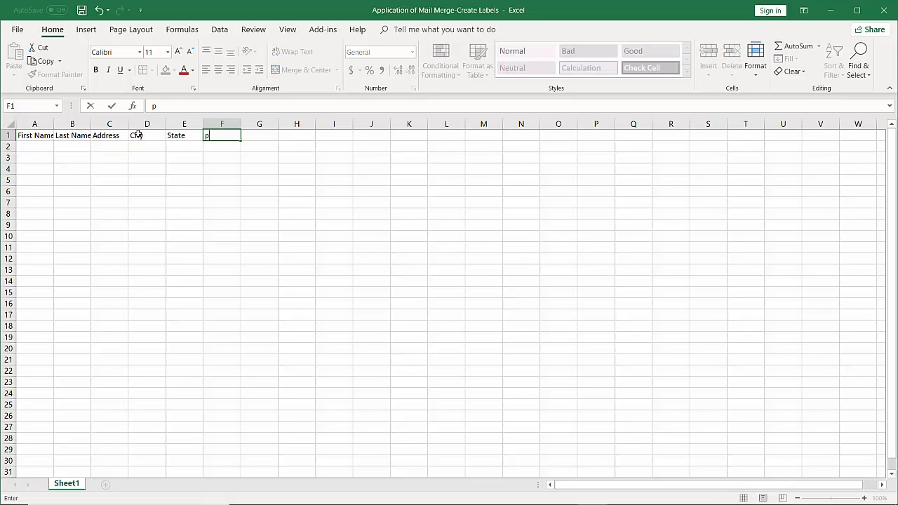
key(BackSpace)
text(Pin Code)
Enter first and last names for the first five people in rows 2 through 6.
click(34, 145)
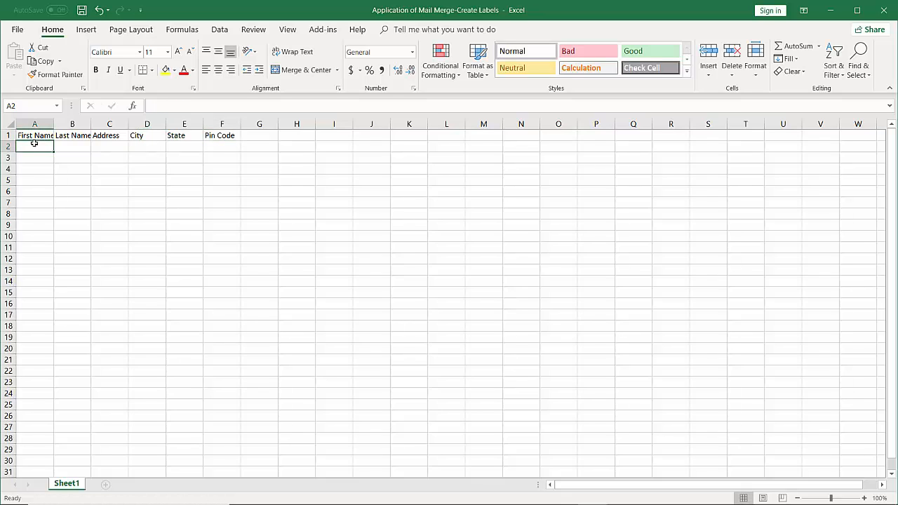
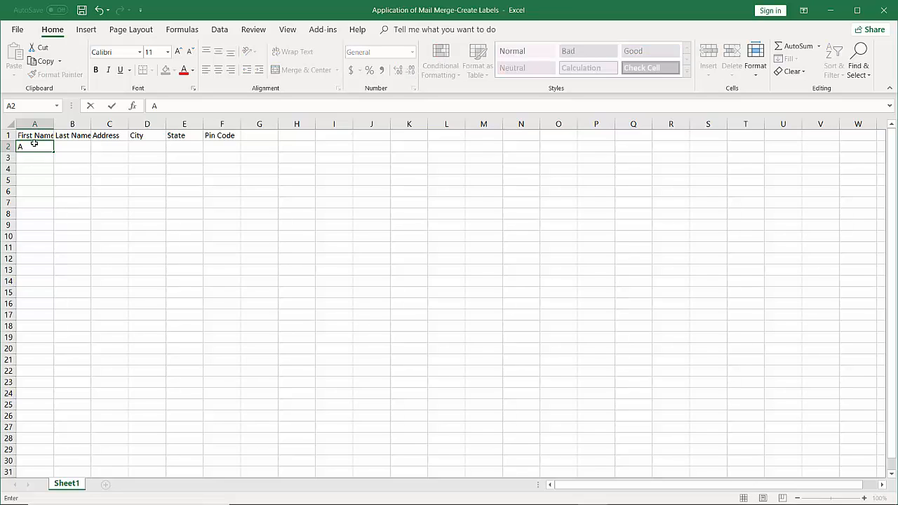
key(Tab)
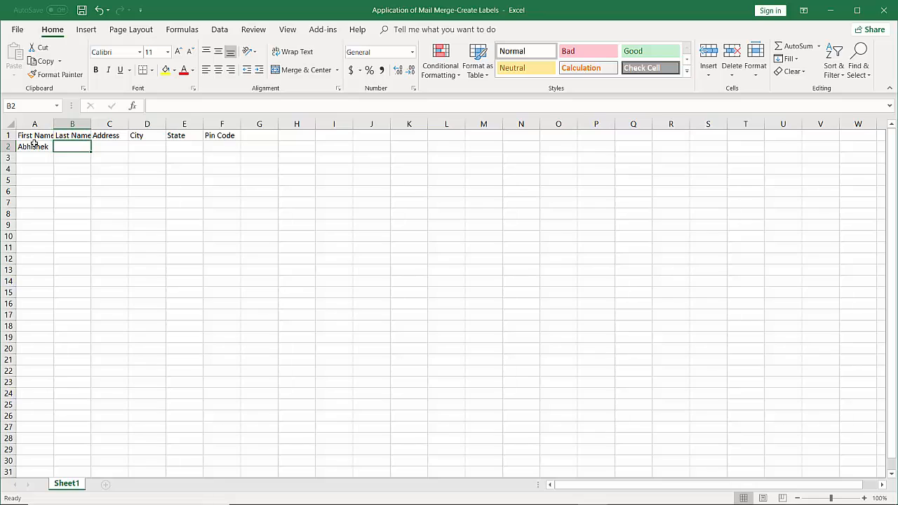
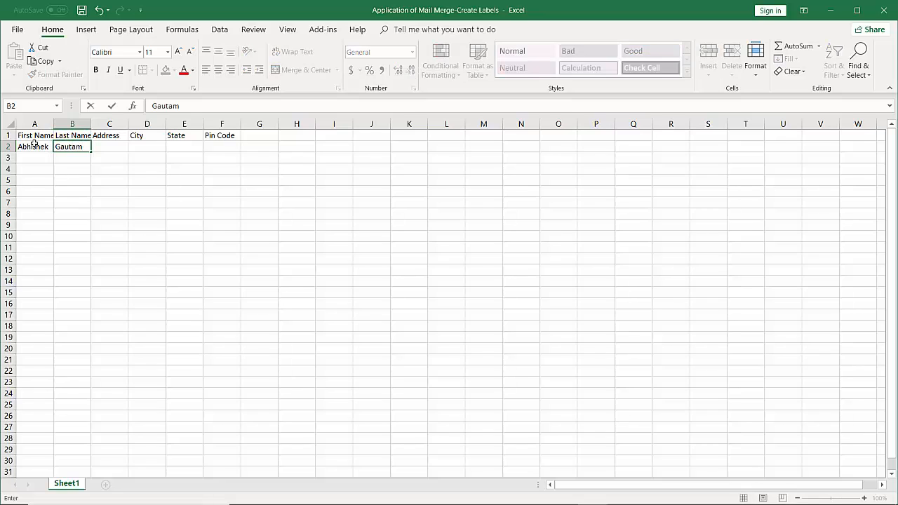
key(Return)
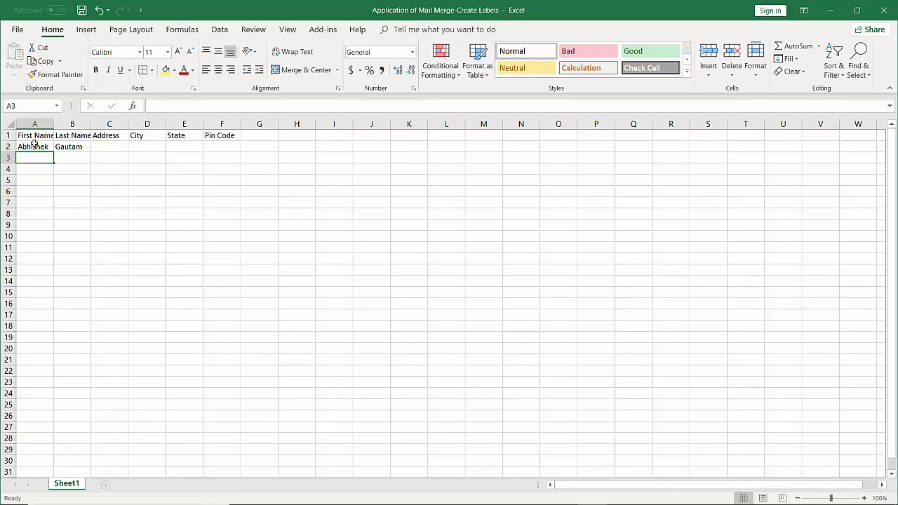
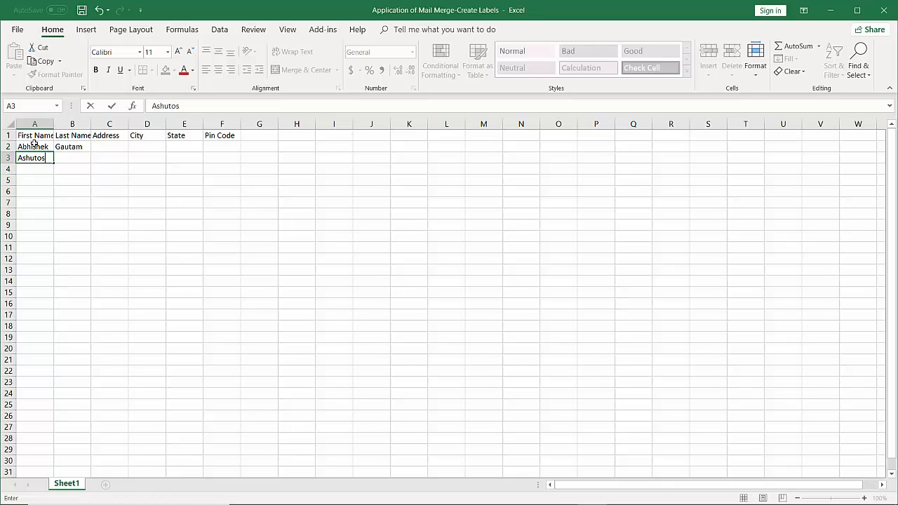
key(Tab)
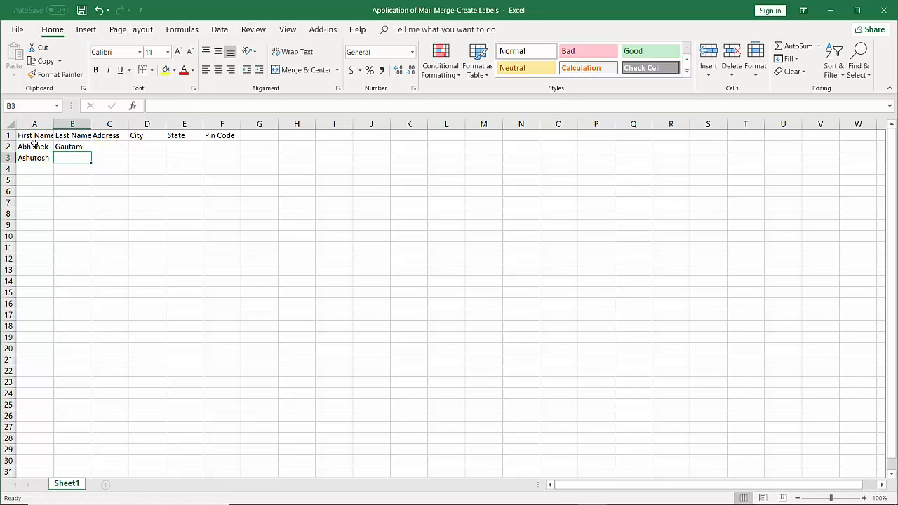
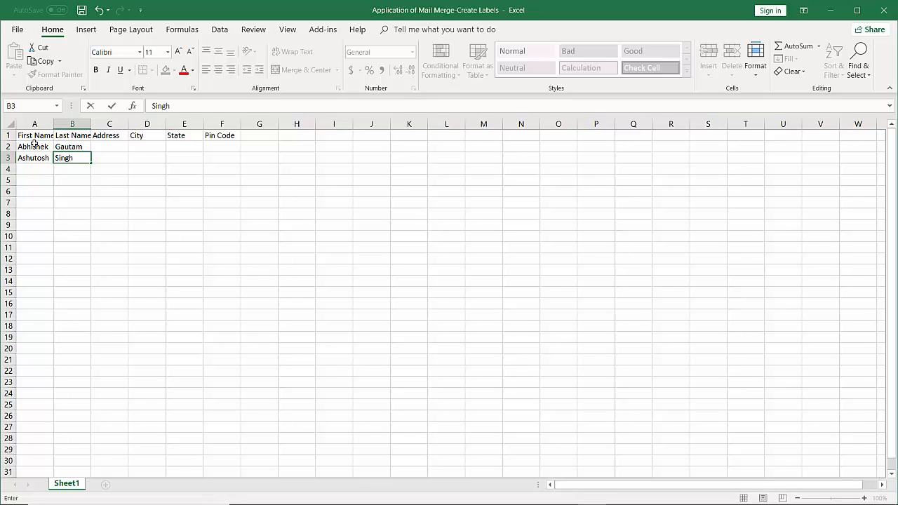
key(Return)
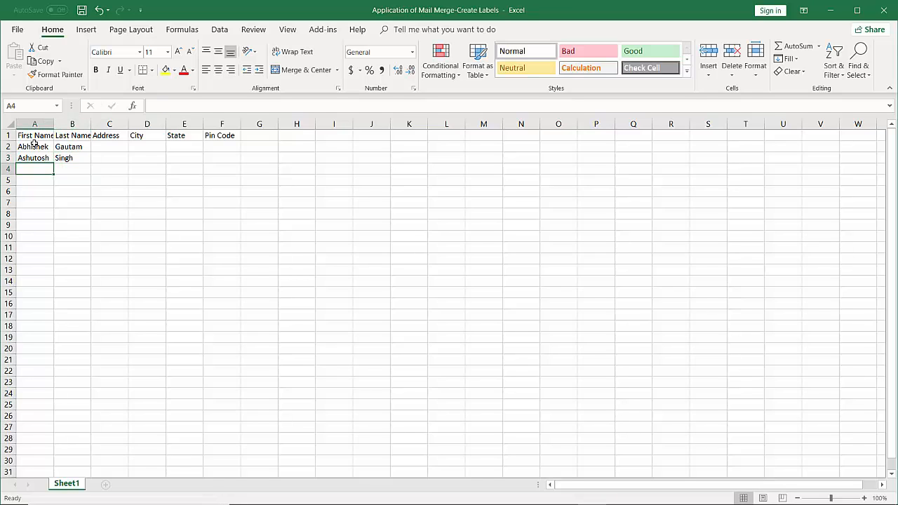
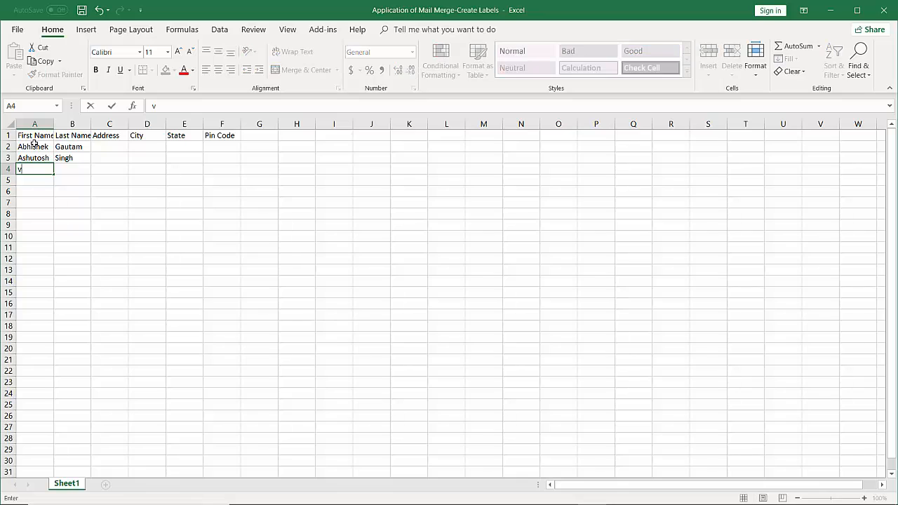
key(Tab)
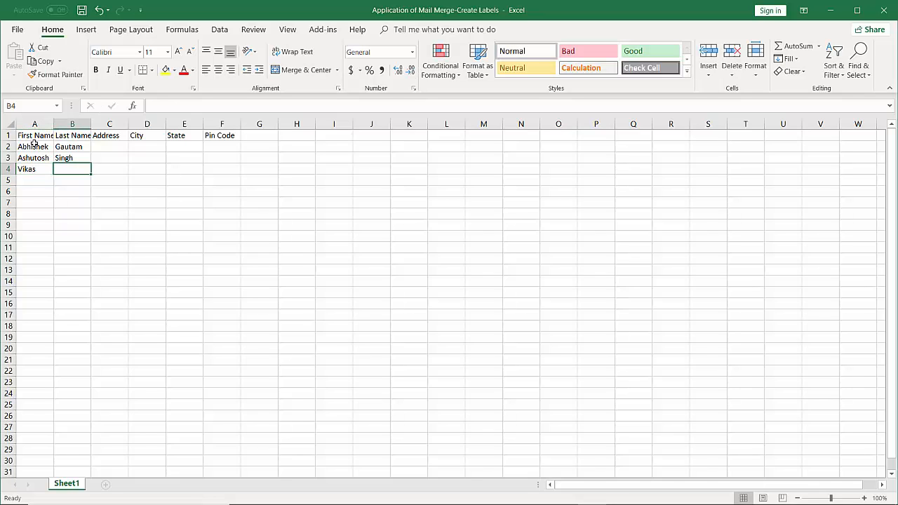
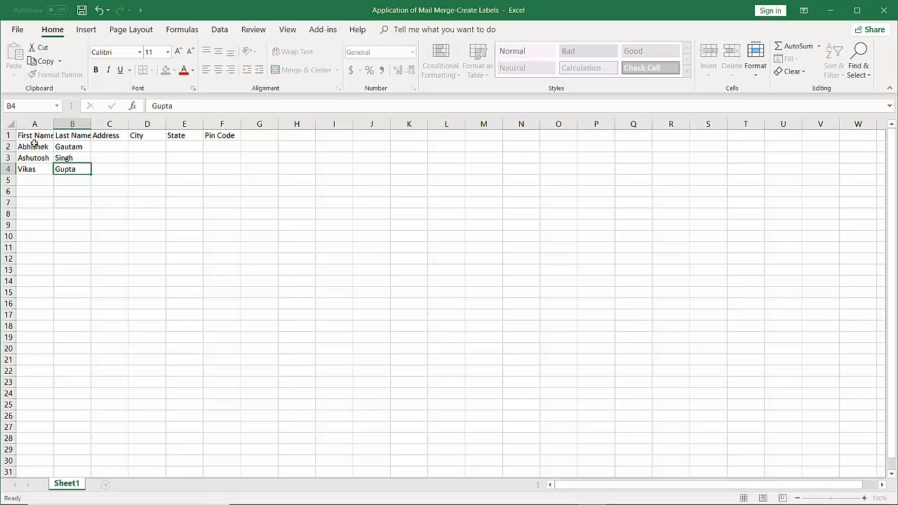
key(Return)
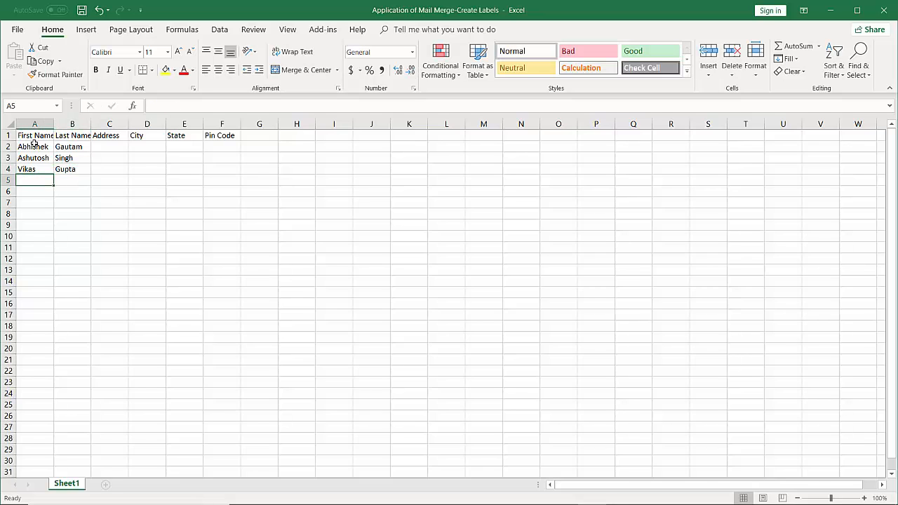
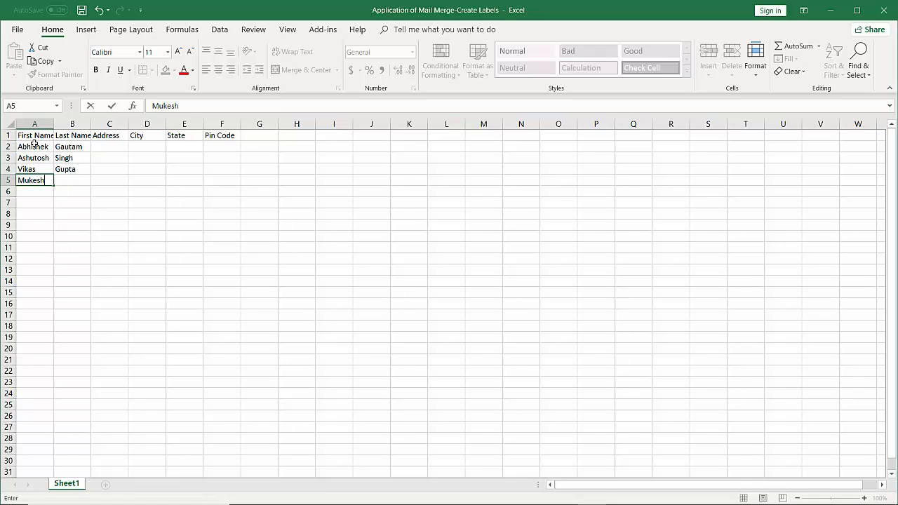
key(Tab)
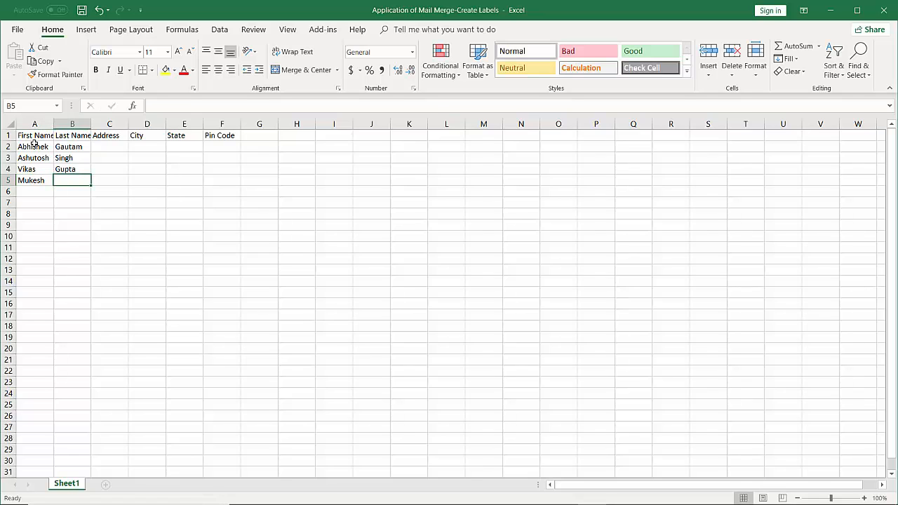
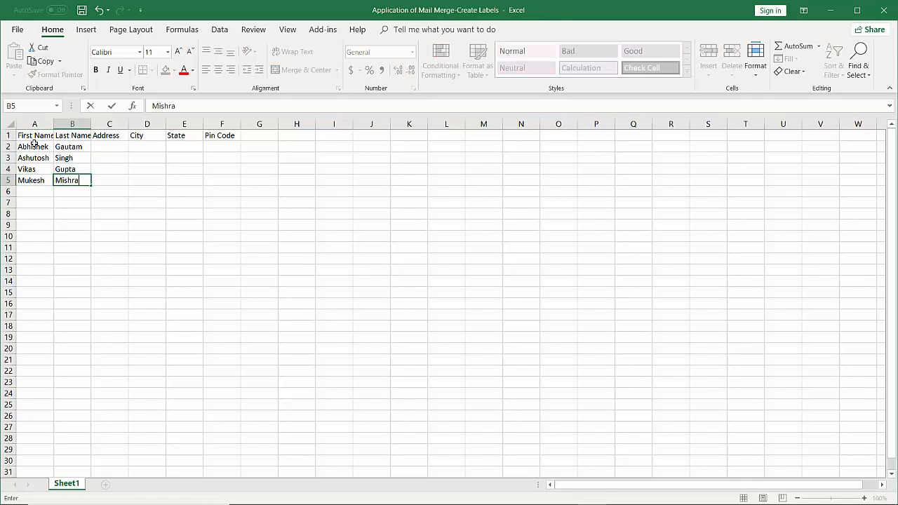
key(Return)
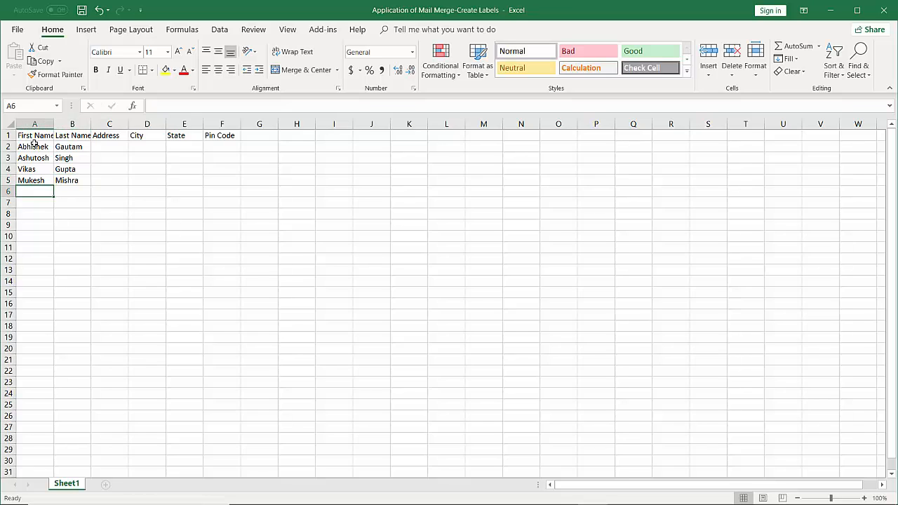
text(RA)
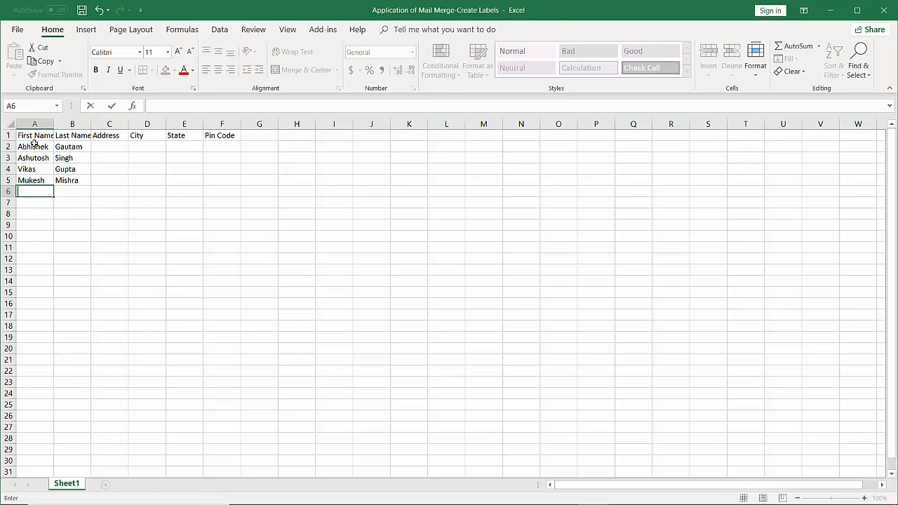
key(BackSpace)
key(Tab)
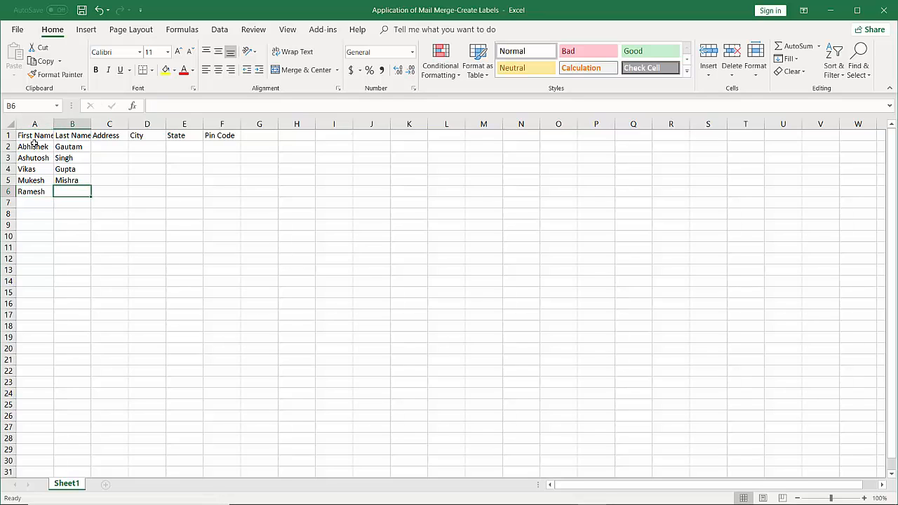
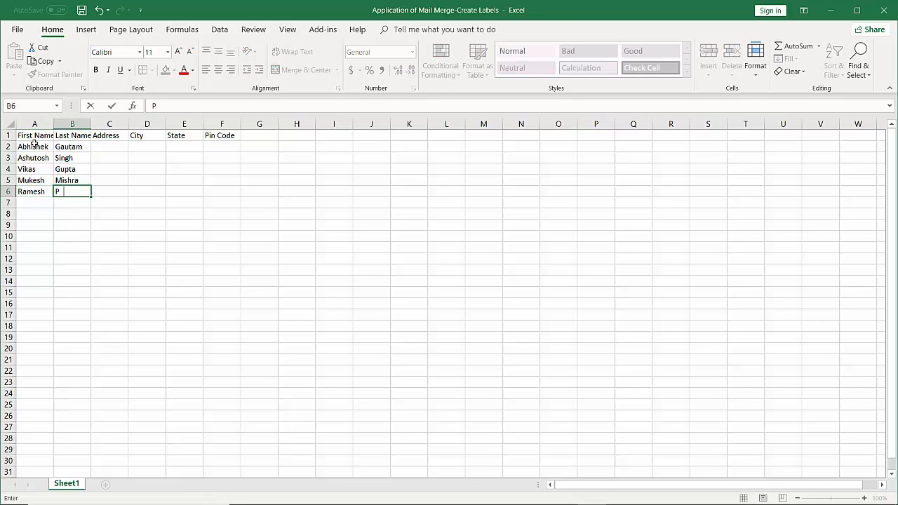
key(Return)
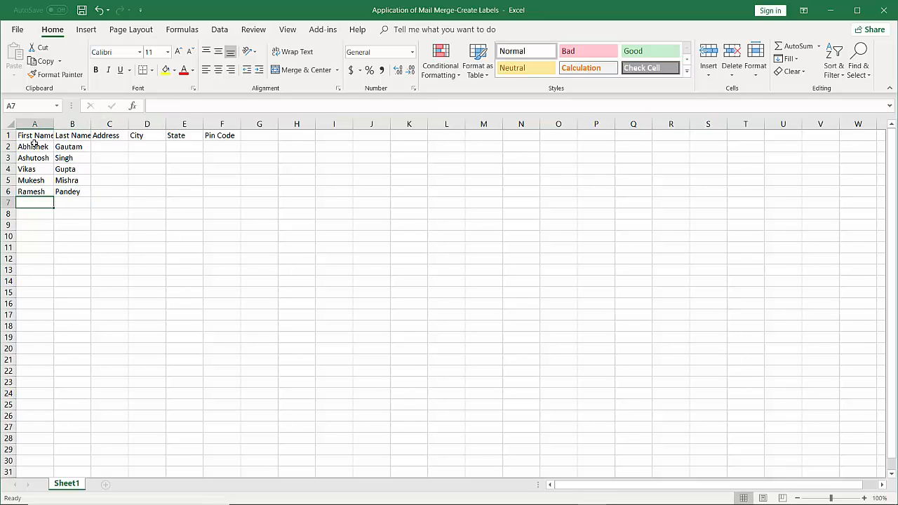
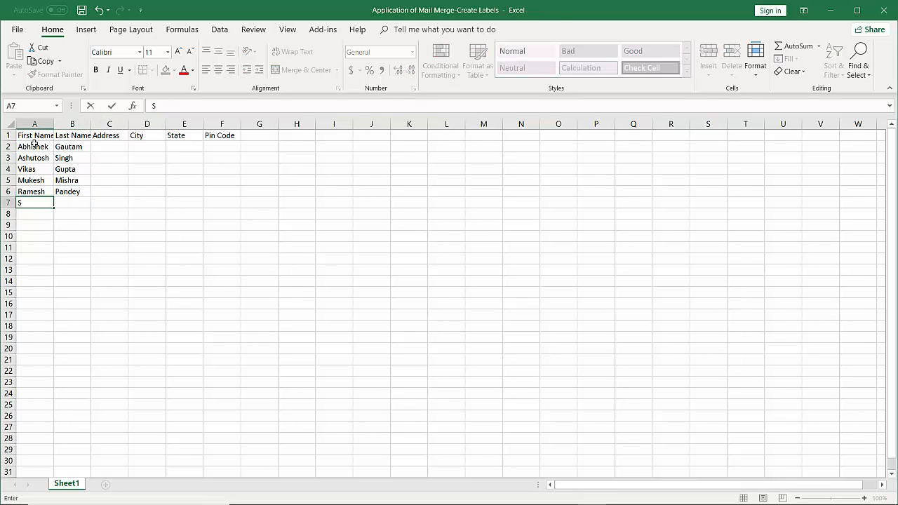
Enter first and last names for the remaining five people in rows 7 through 11.
key(Tab)
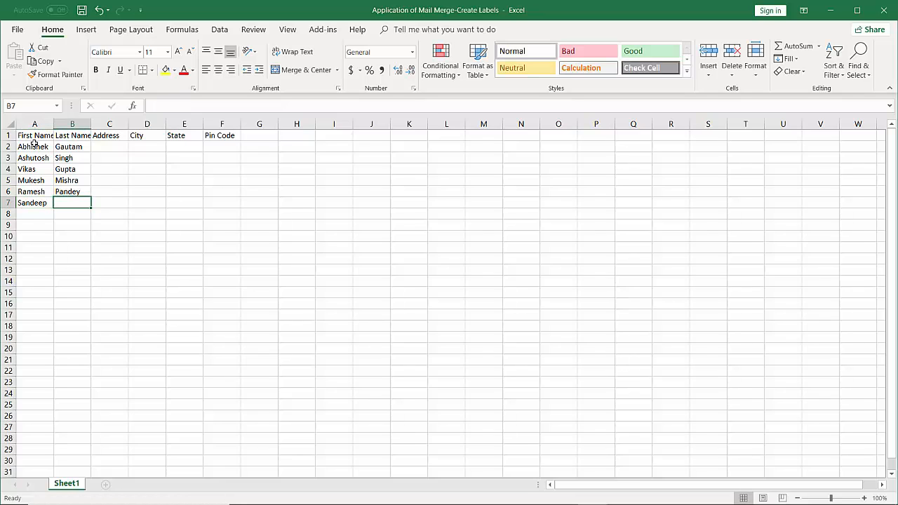
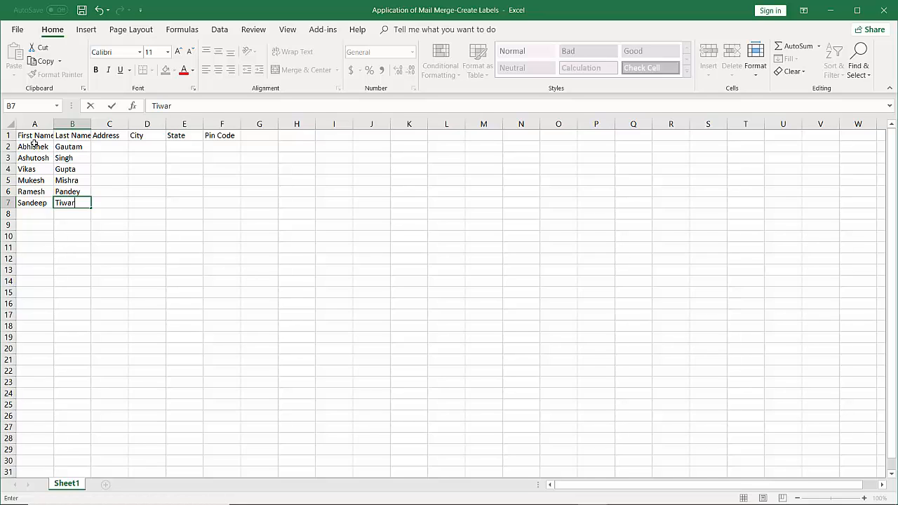
key(Return)
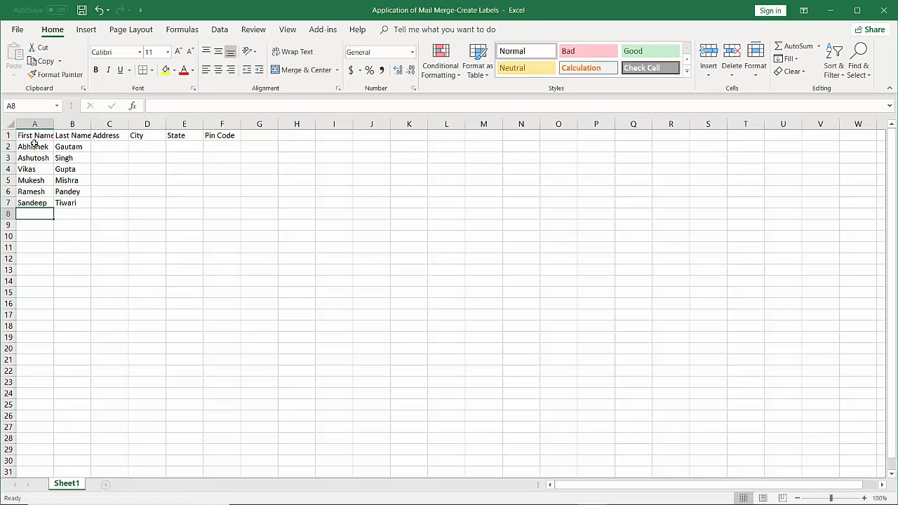
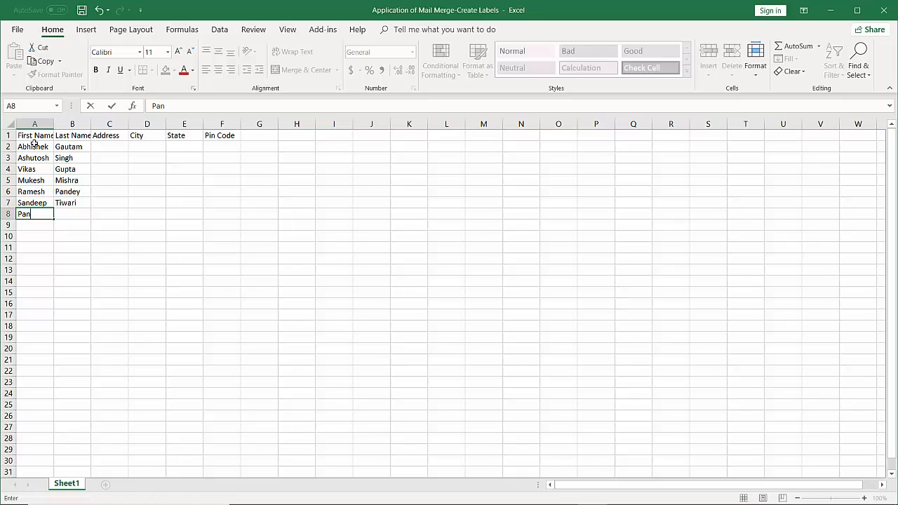
key(Tab)
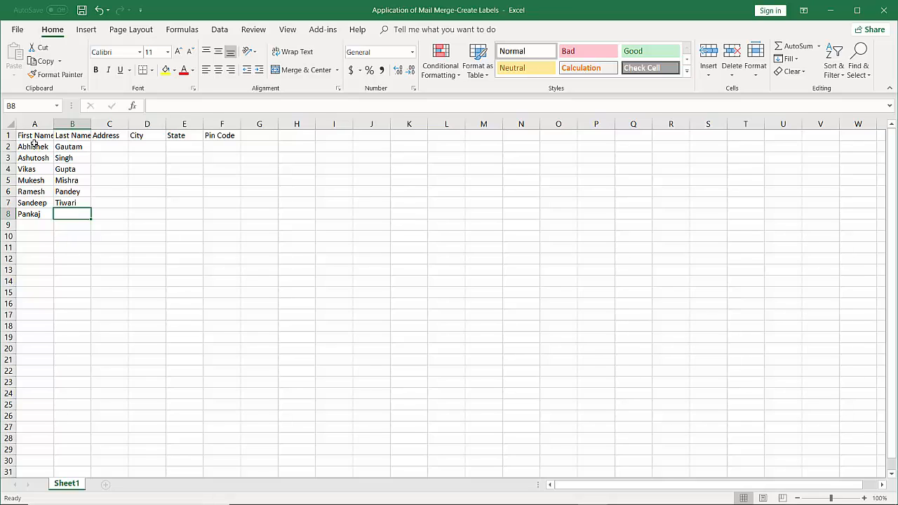
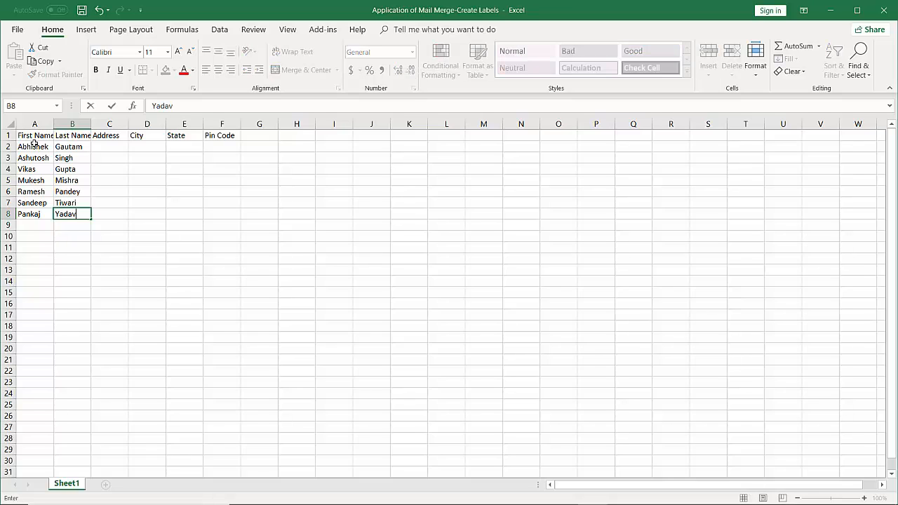
key(Return)
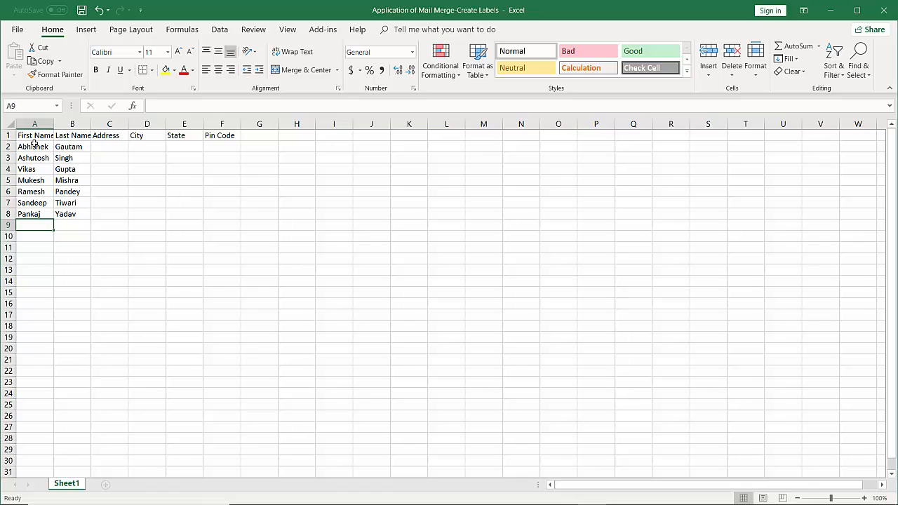
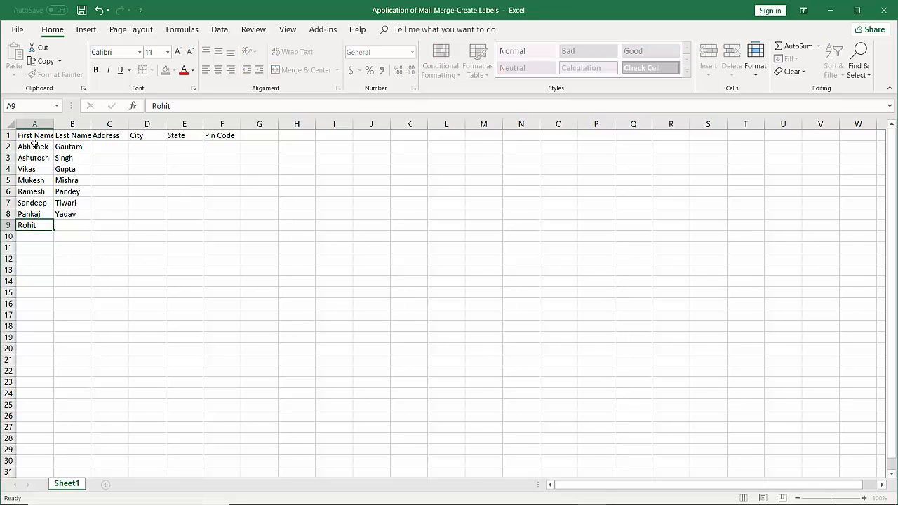
key(Tab)
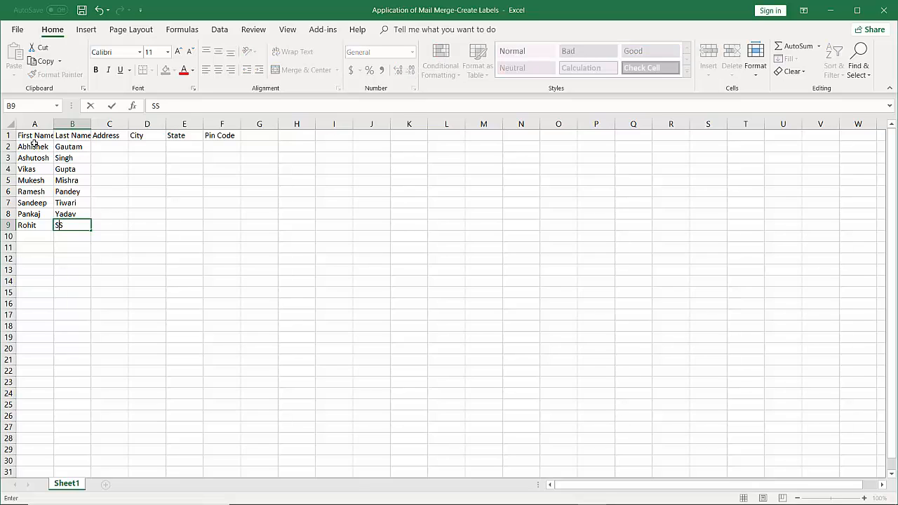
key(Return)
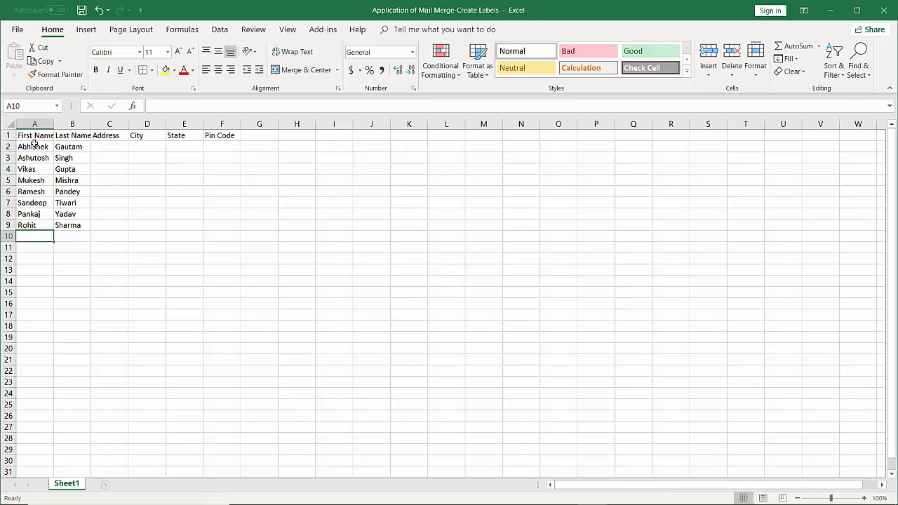
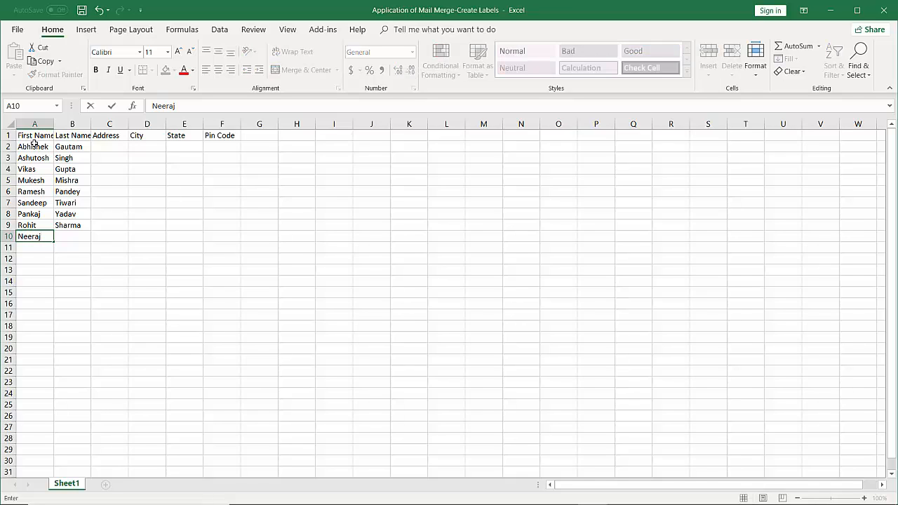
key(Tab)
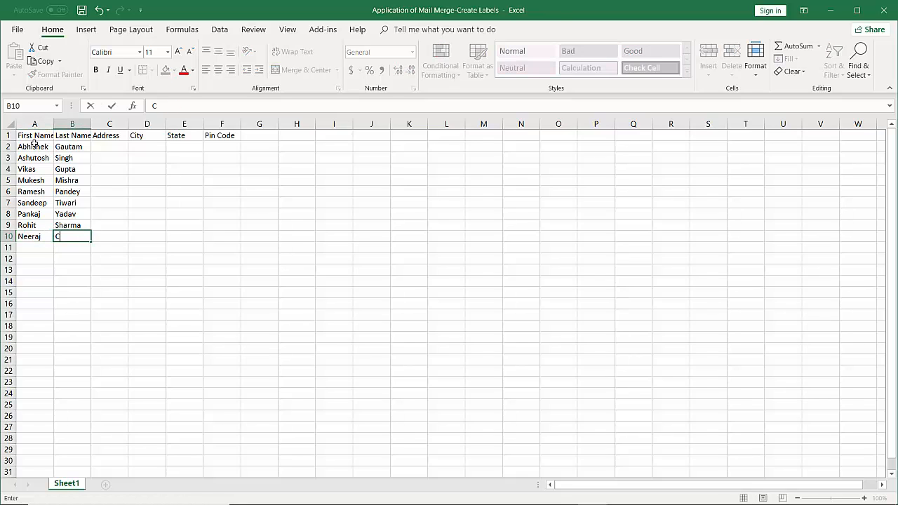
key(Return)
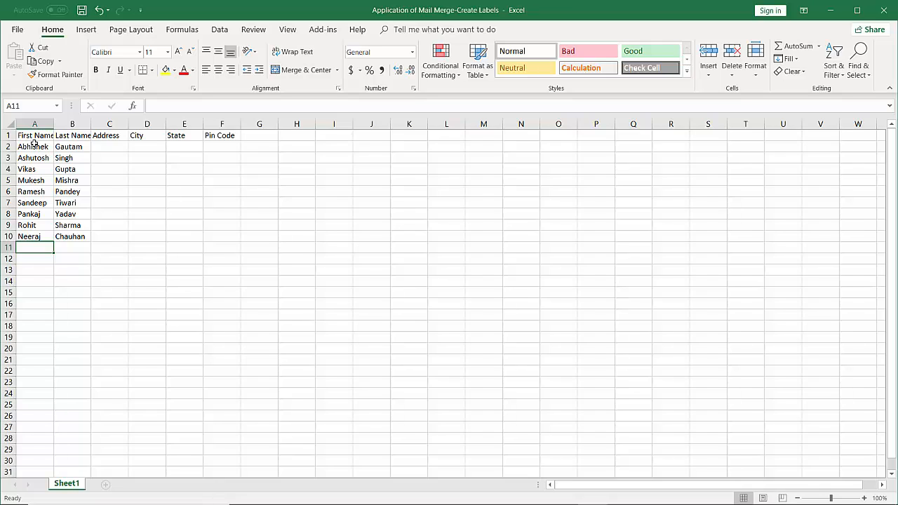
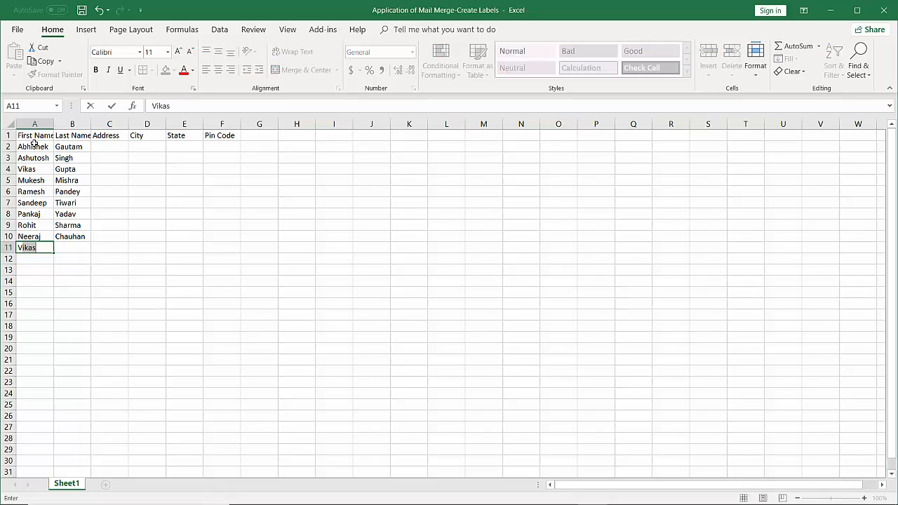
key(Tab)
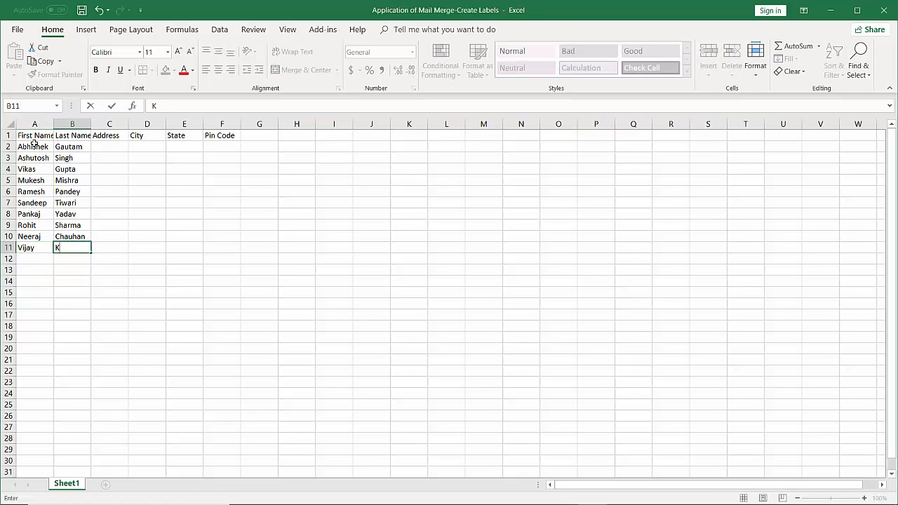
Start the C2 formula with =CONCATENATE(RANDBETWEEN(101,500), for a random house number.
click(119, 147)
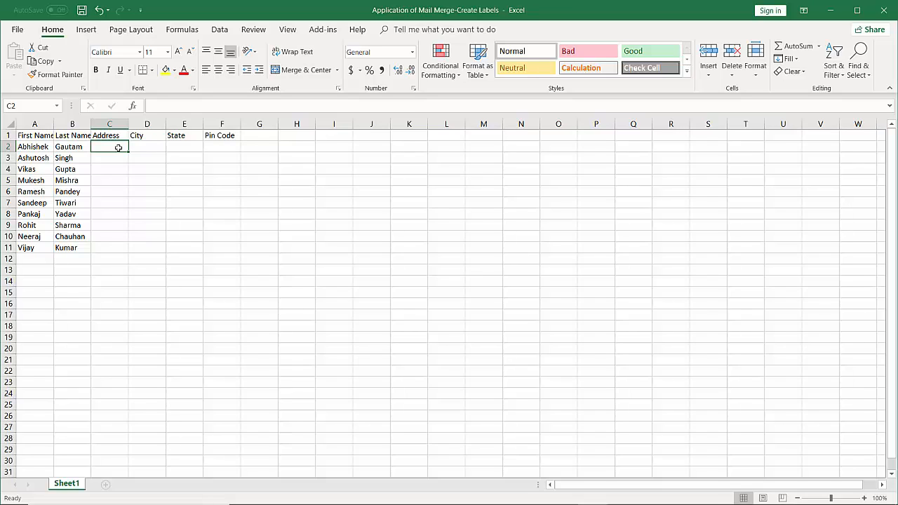
text(=)
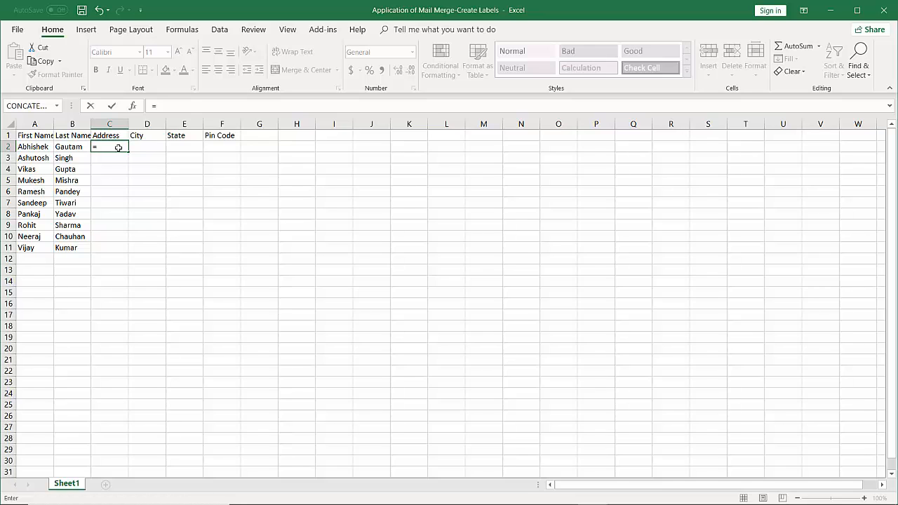
text(c)
key(BackSpace)
text(Con)
key(BackSpace)
key(BackSpace)
text(o)
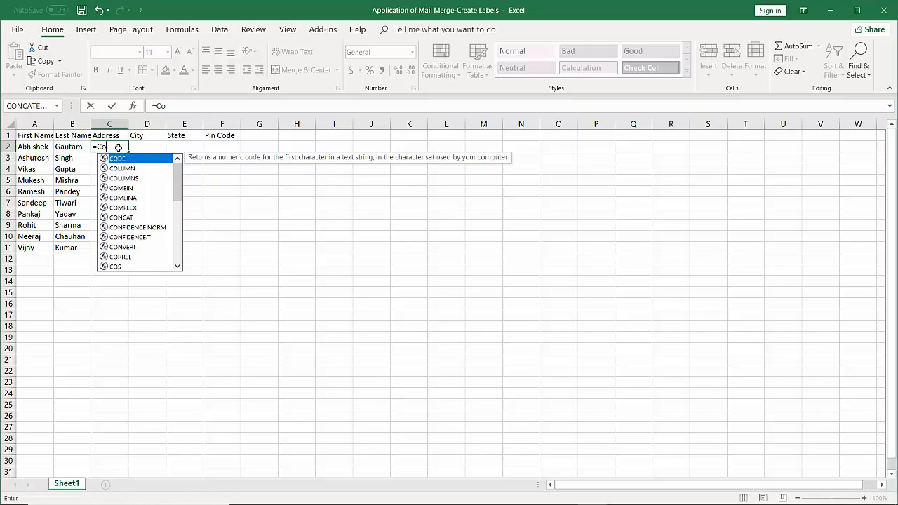
key(BackSpace)
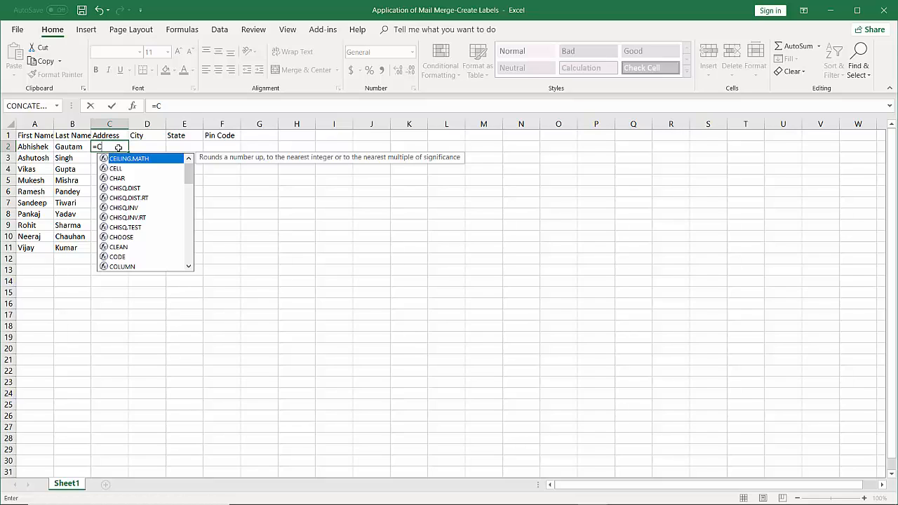
text(ONCATENATE)
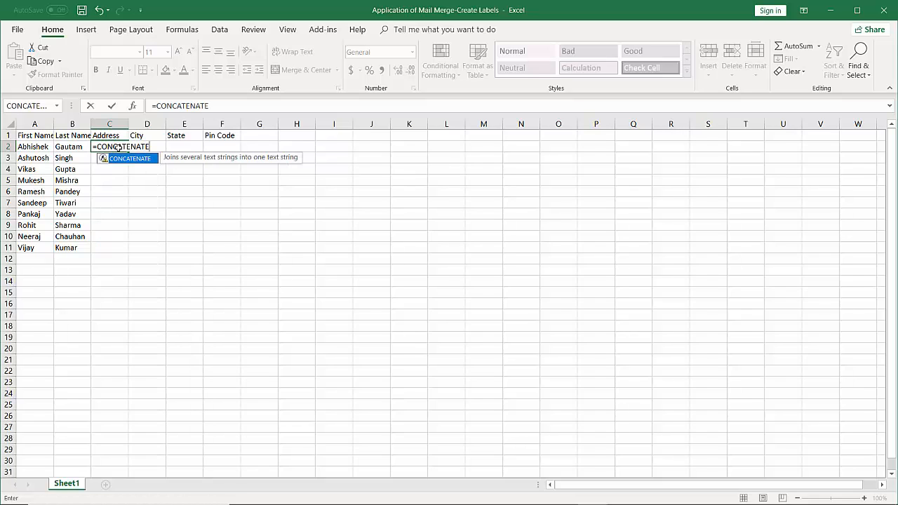
text(()
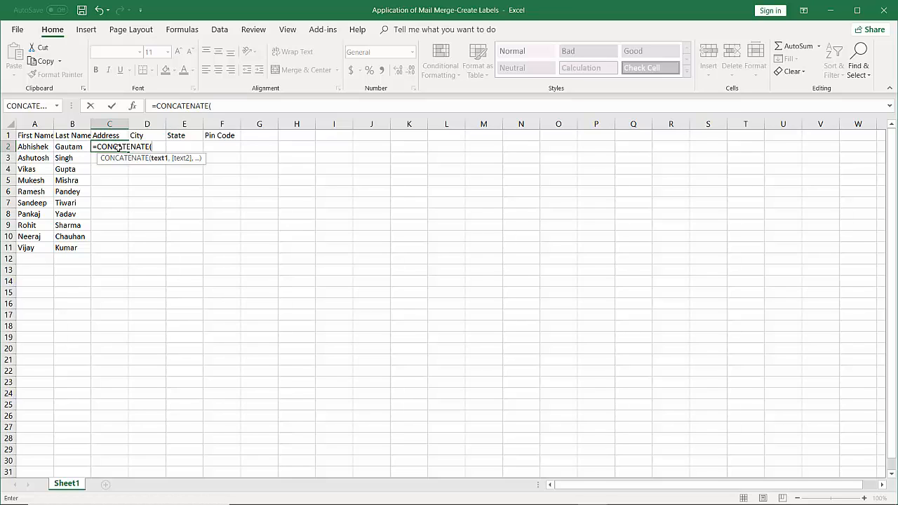
text(A)
key(BackSpace)
text(R)
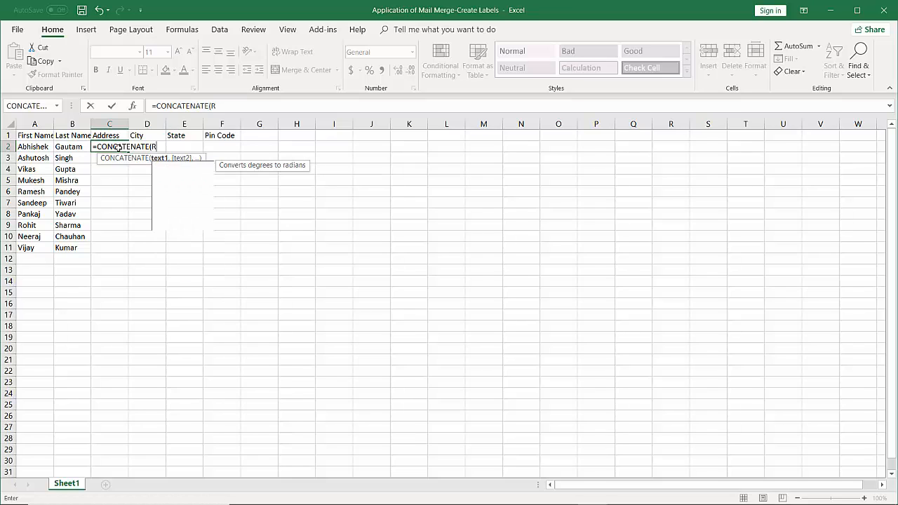
text(ANDBW)
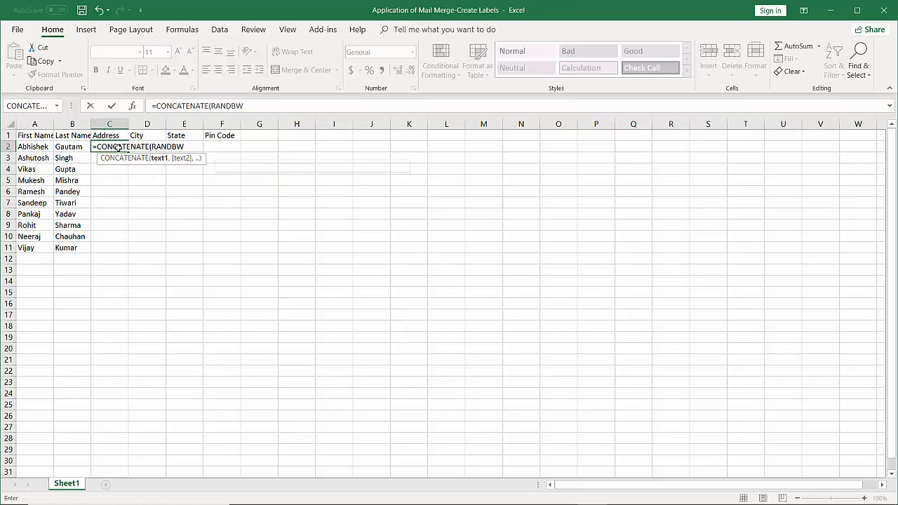
key(BackSpace)
text(ETWEE)
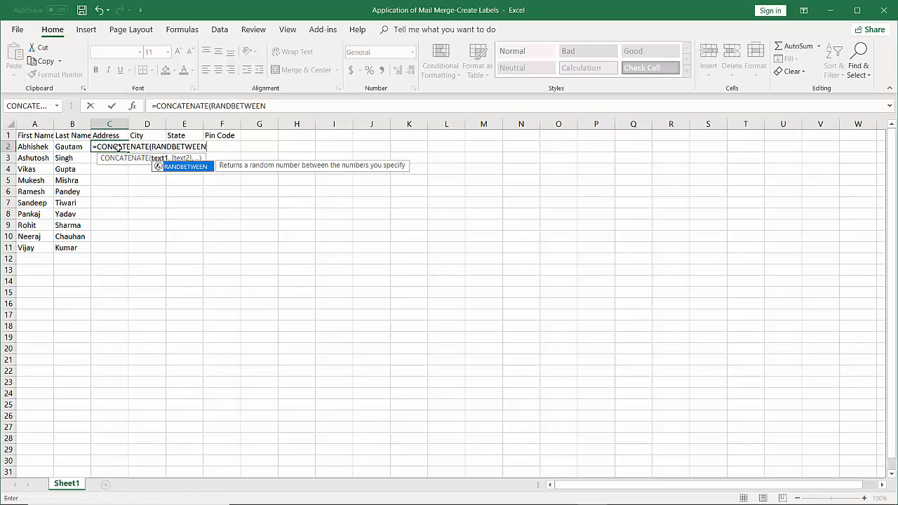
text((101)
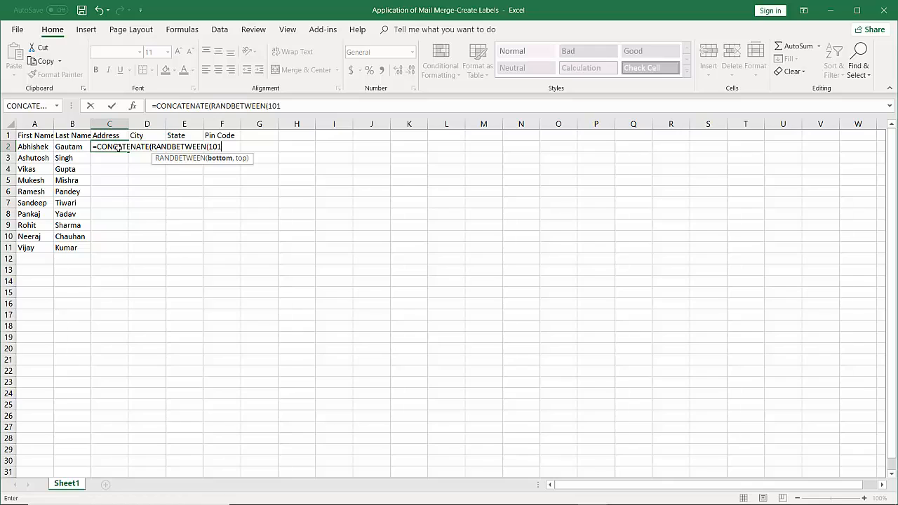
text(,500),)
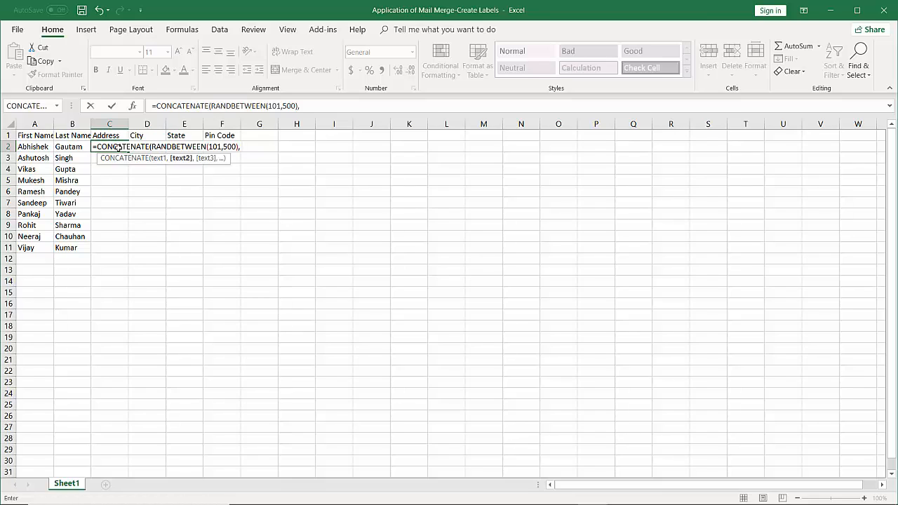
Finish the formula with the text "-B, Virat Nagar" and confirm it.
text("-B)
text(v)
key(BackSpace)
text(Virat Nagar)
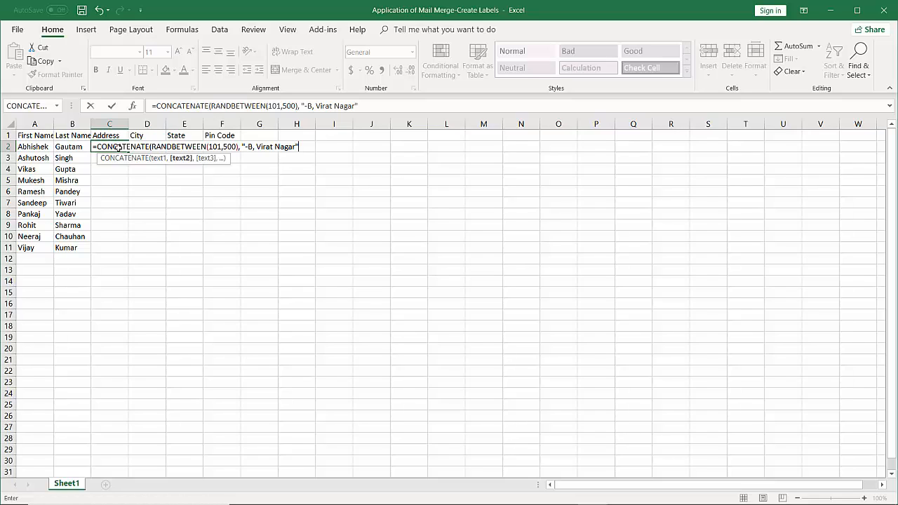
text("))
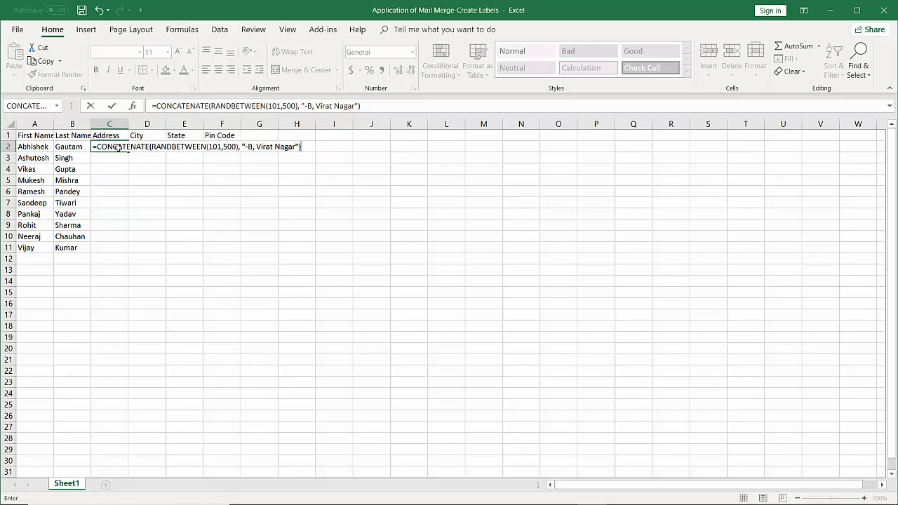
key(Return)
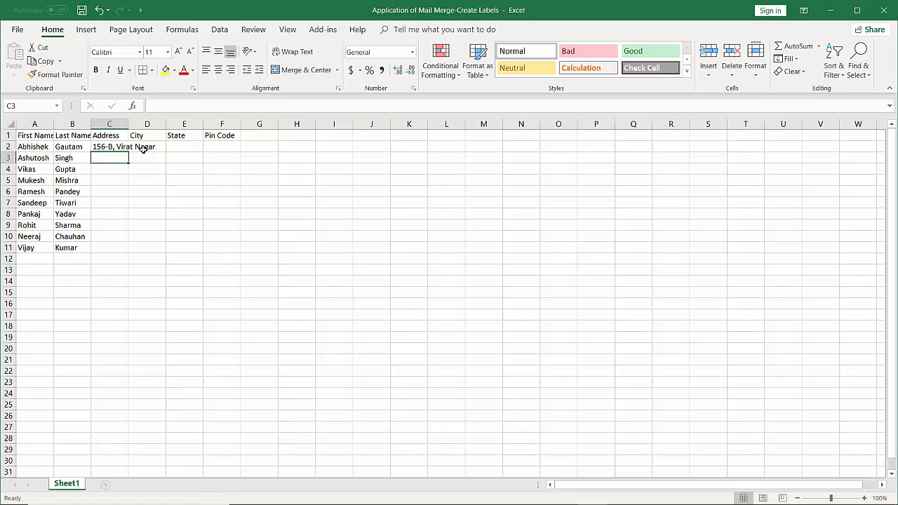
Copy the C2 address formula down through C11.
click(112, 144)
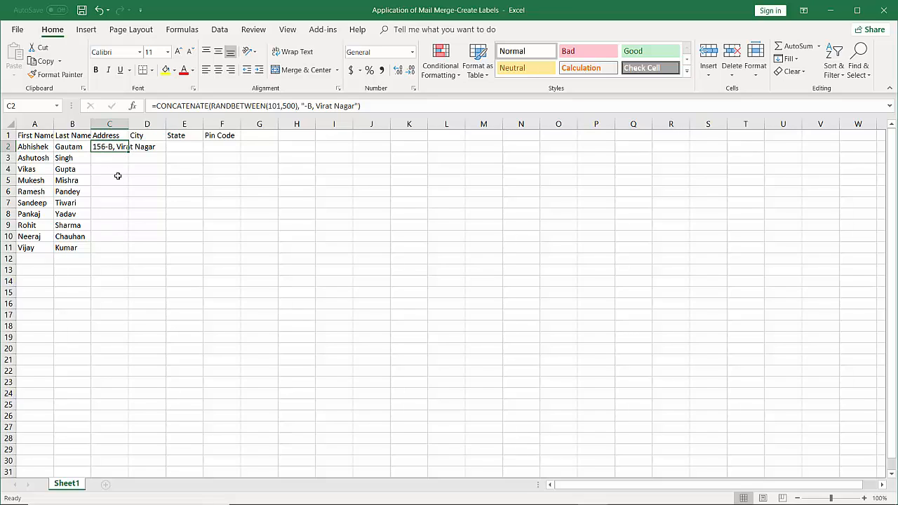
drag(129, 152, 129, 256)
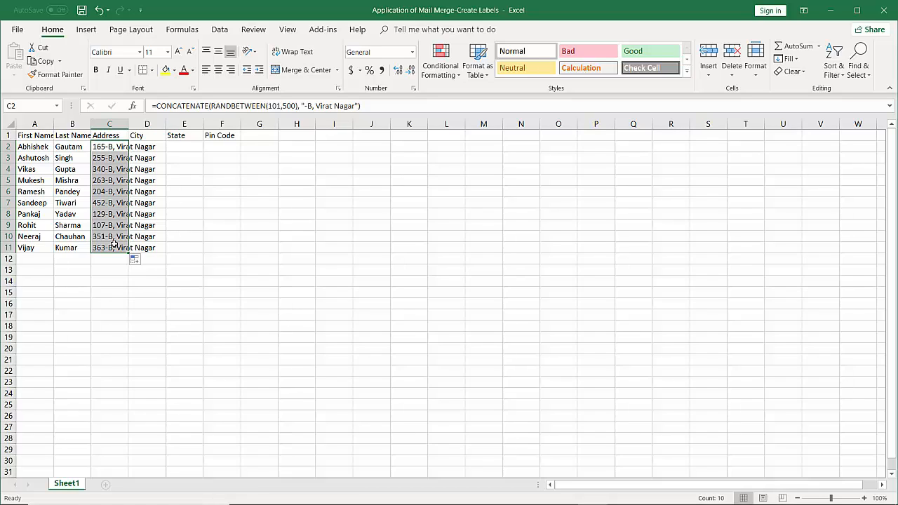
click(142, 146)
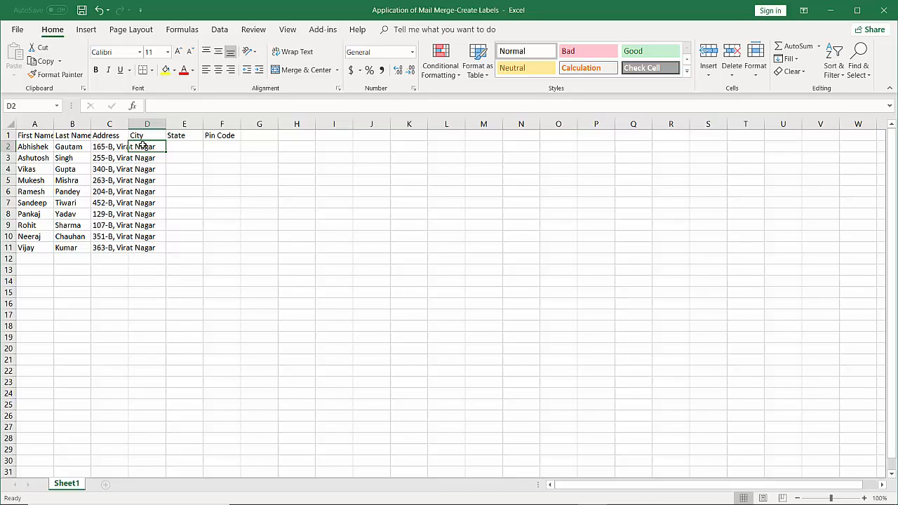
Enter ",Kanpur" in D2 and fill it down to D11.
text(,K)
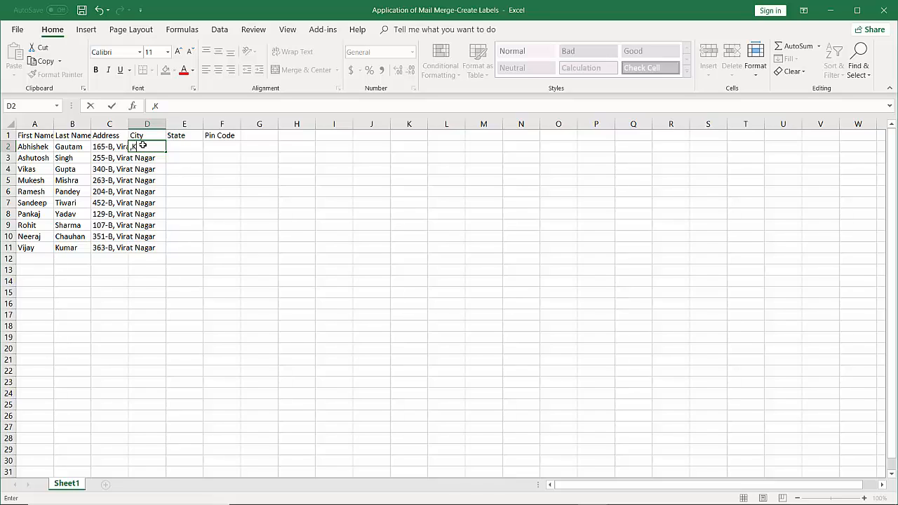
text(anpur)
click(166, 151)
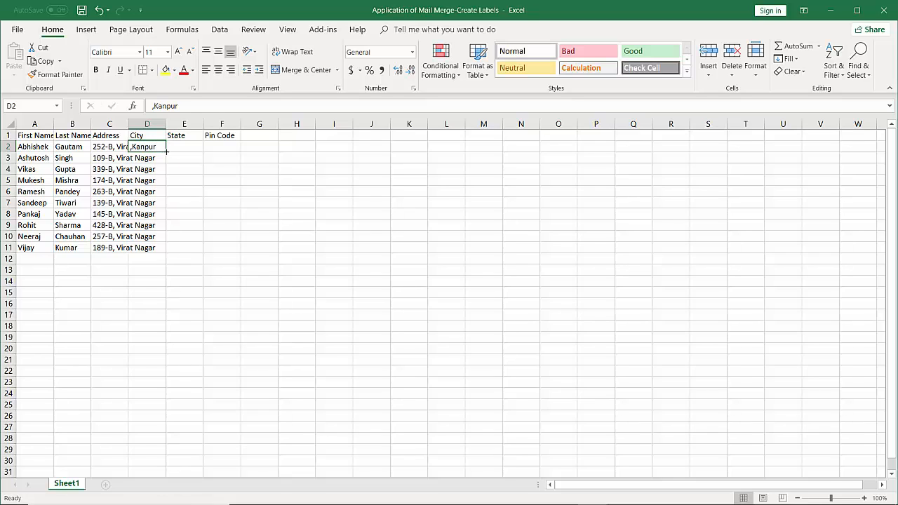
double_click(166, 152)
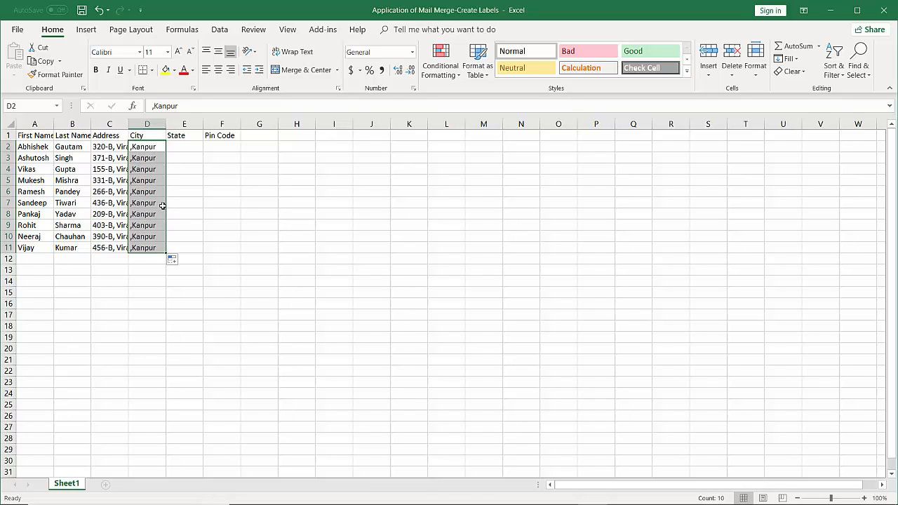
click(186, 151)
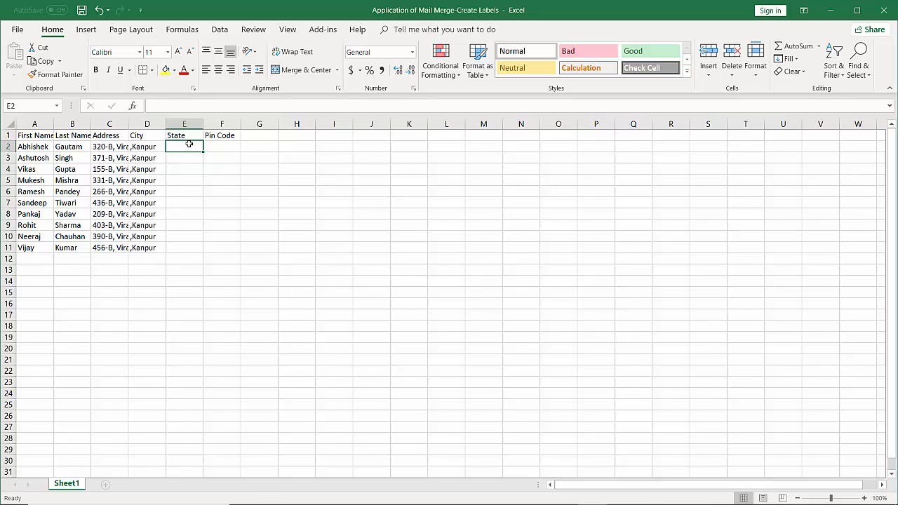
Enter UP in E2 and copy it down to E11.
text(u)
key(BackSpace)
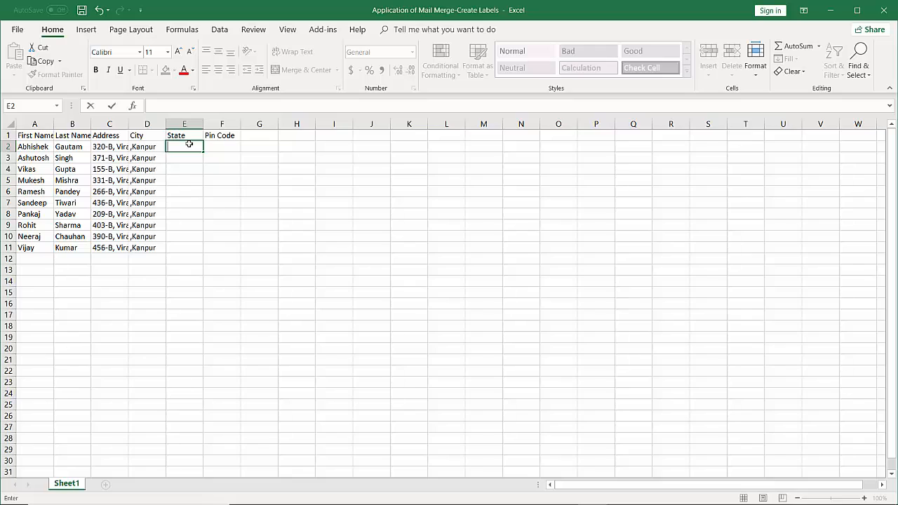
text(UP)
drag(203, 153, 200, 249)
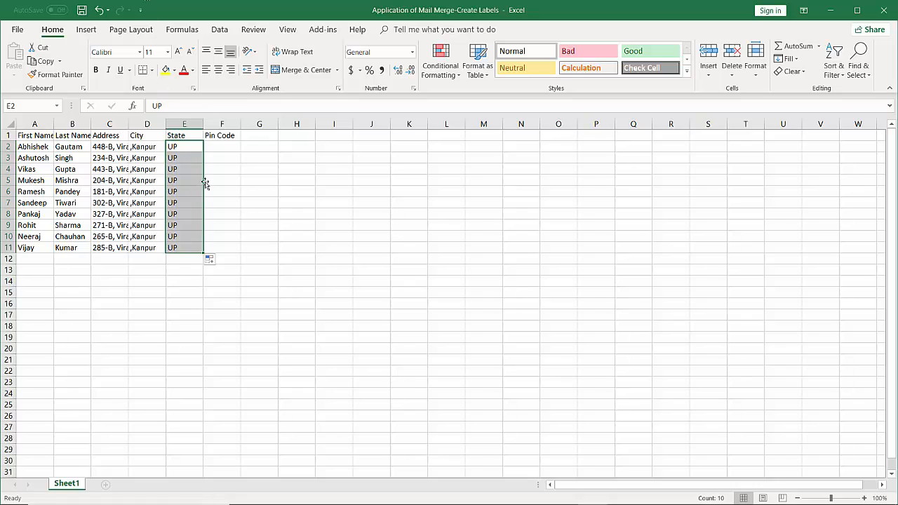
click(230, 147)
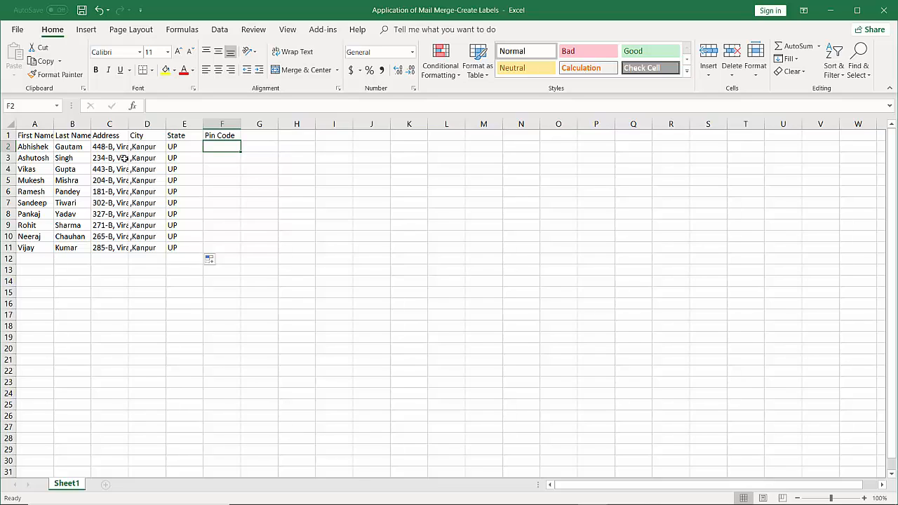
Enter pin code 208007 in F2 and copy it unchanged, not as a series, to F11.
text(20)
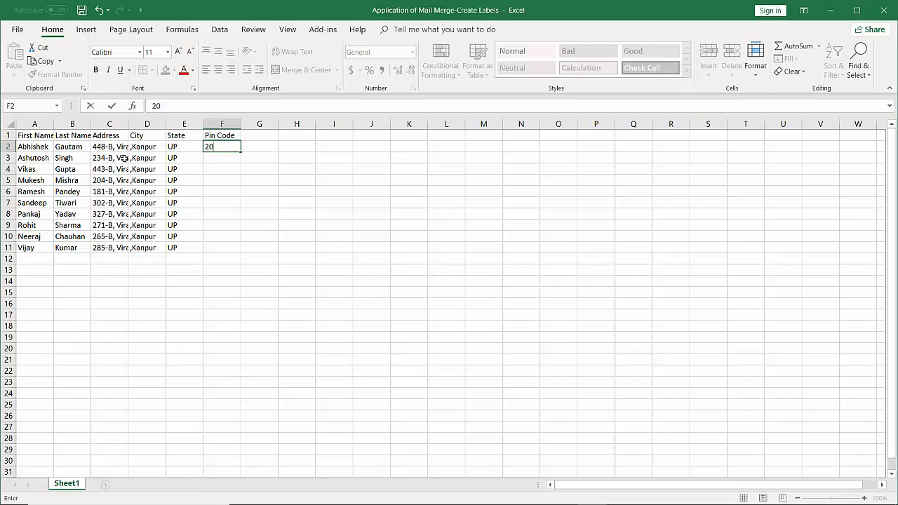
text(8007)
click(240, 150)
drag(240, 150, 246, 253)
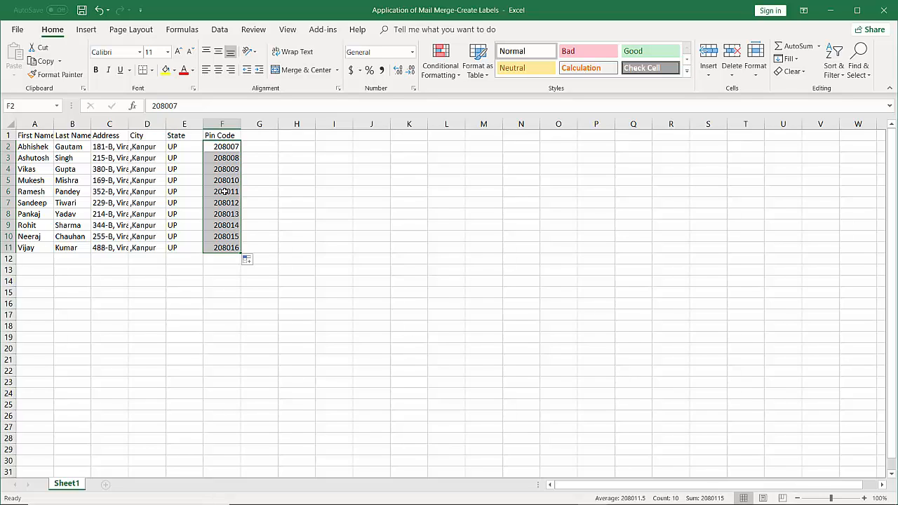
key(ctrl+z)
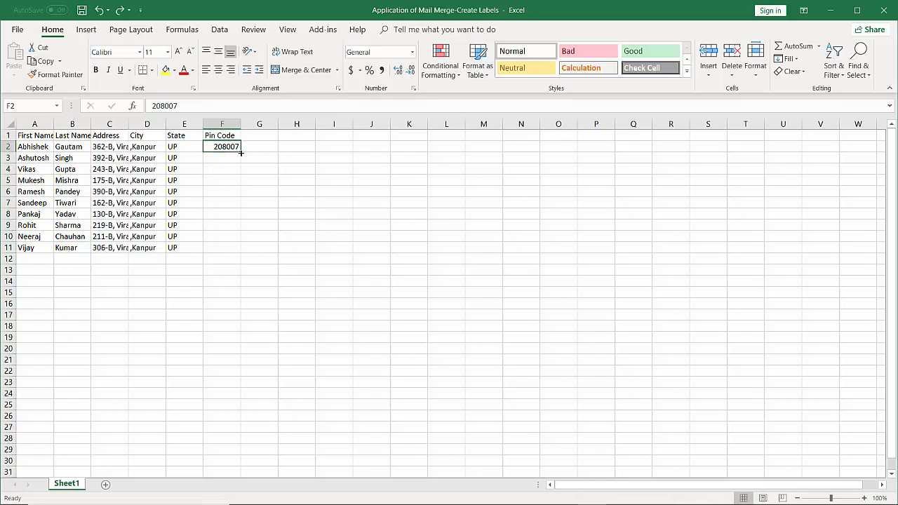
drag(241, 151, 240, 252)
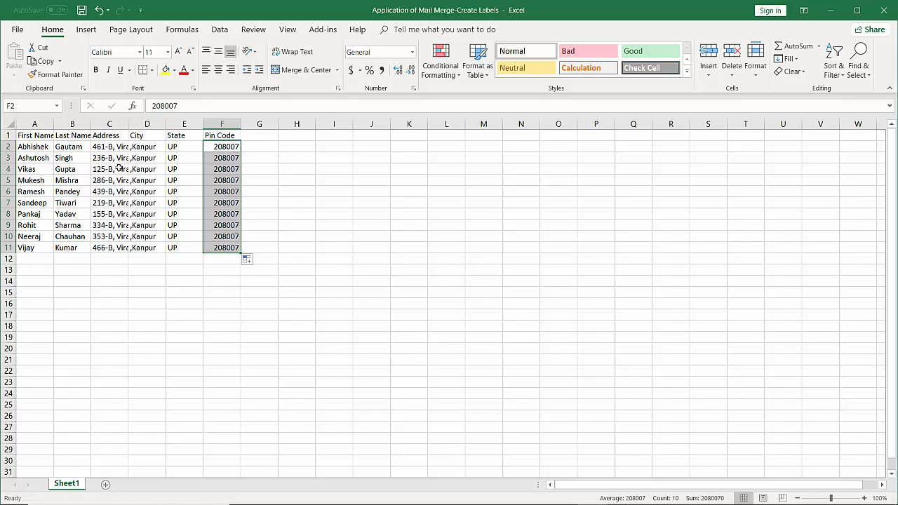
Autofit columns A and B, then widen column C so full addresses show.
double_click(52, 124)
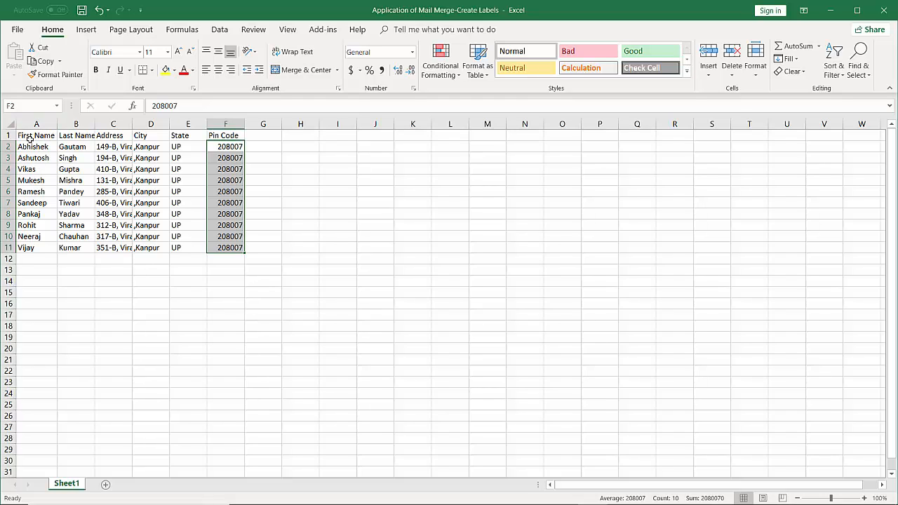
double_click(94, 124)
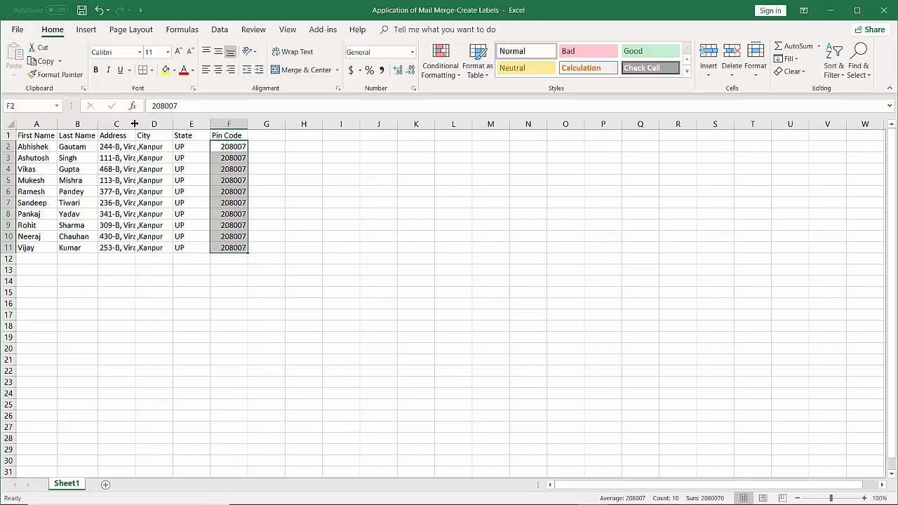
drag(135, 123, 155, 124)
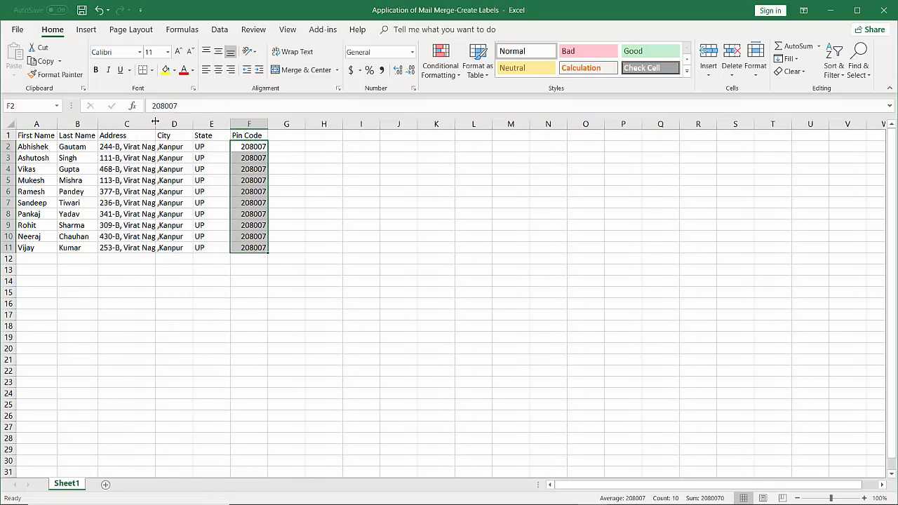
drag(155, 122, 176, 124)
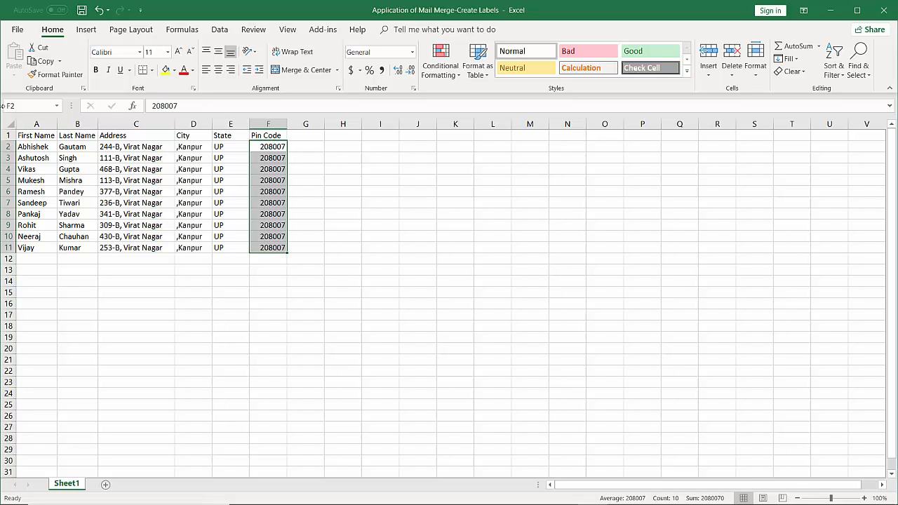
Delete the leading comma in D2 and copy plain Kanpur down to D11.
click(198, 149)
double_click(198, 151)
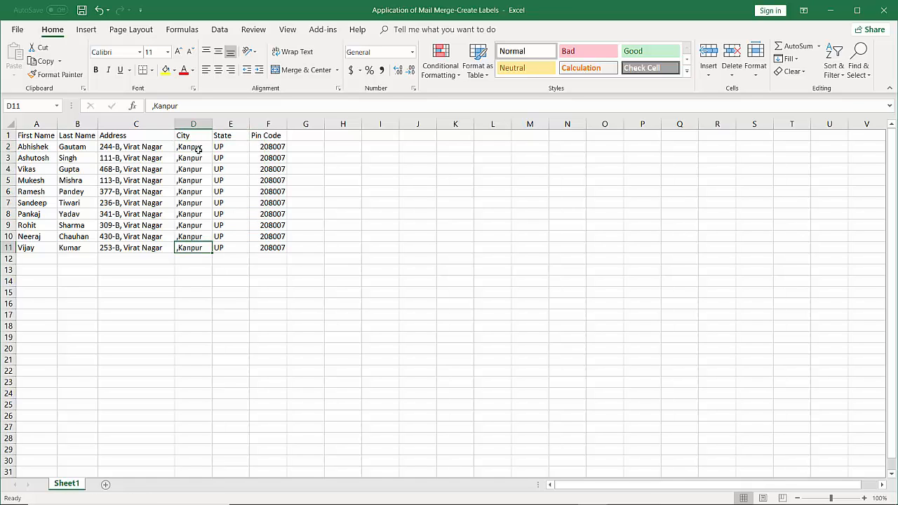
click(199, 151)
double_click(199, 151)
double_click(200, 147)
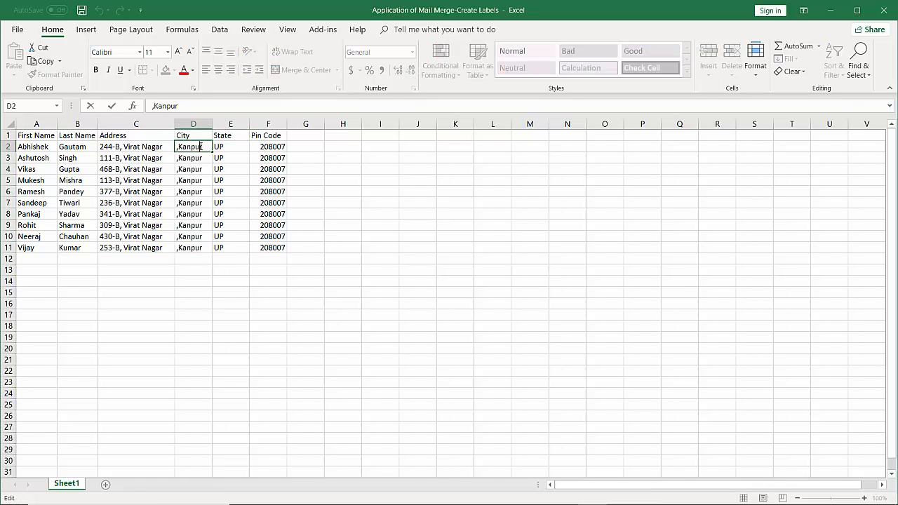
click(179, 146)
key(BackSpace)
drag(214, 151, 214, 253)
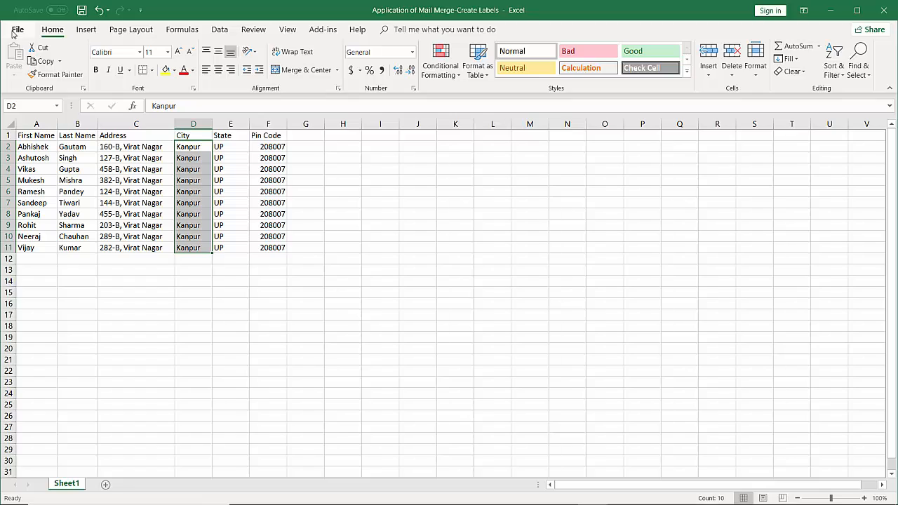
Save the workbook from the File menu and deselect the City column.
click(15, 30)
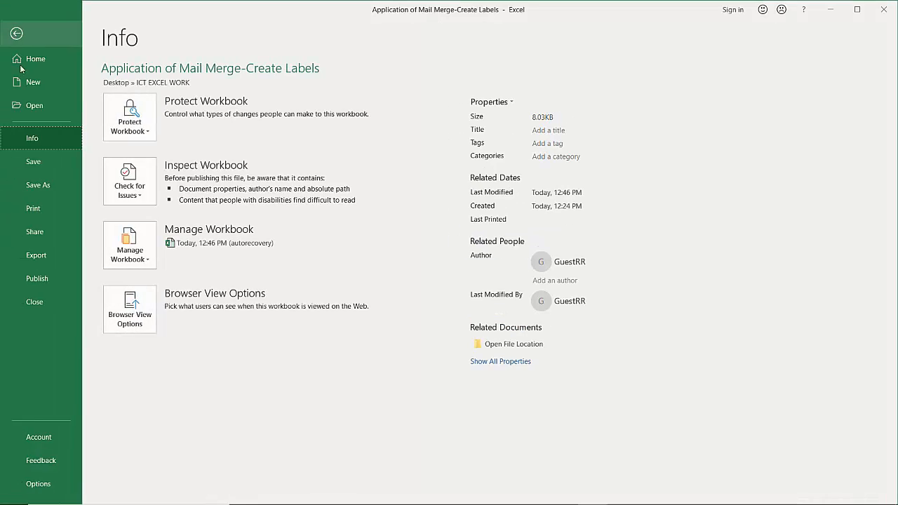
click(29, 167)
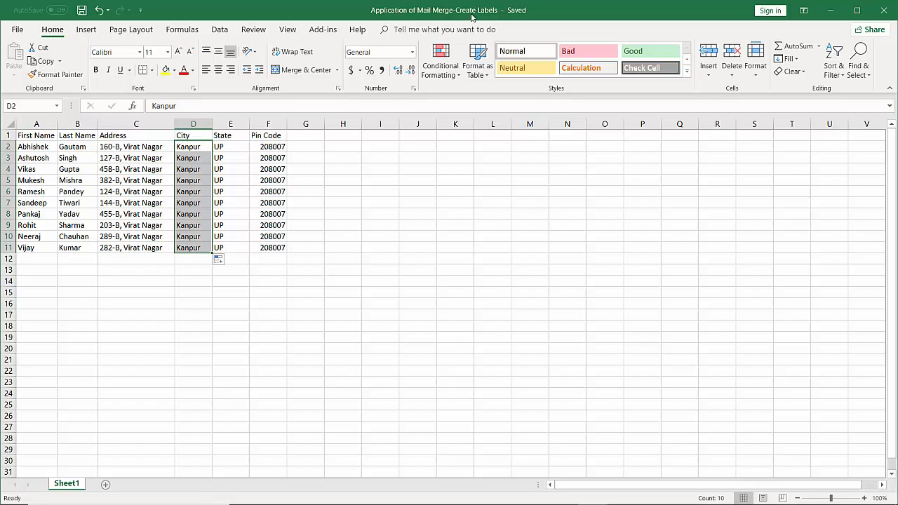
click(567, 315)
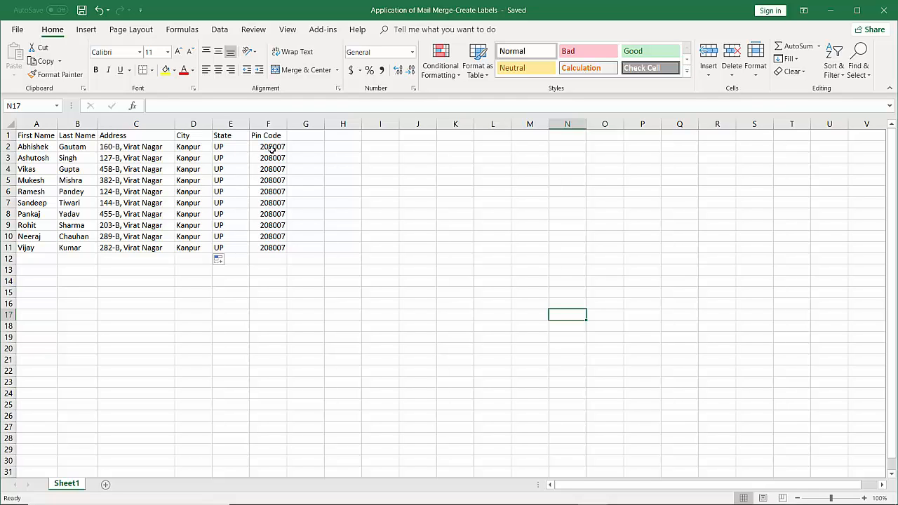
Bring the blank Document1 Word window to the front, dismiss the stray Run box, and maximize it.
mouse_move(622, 500)
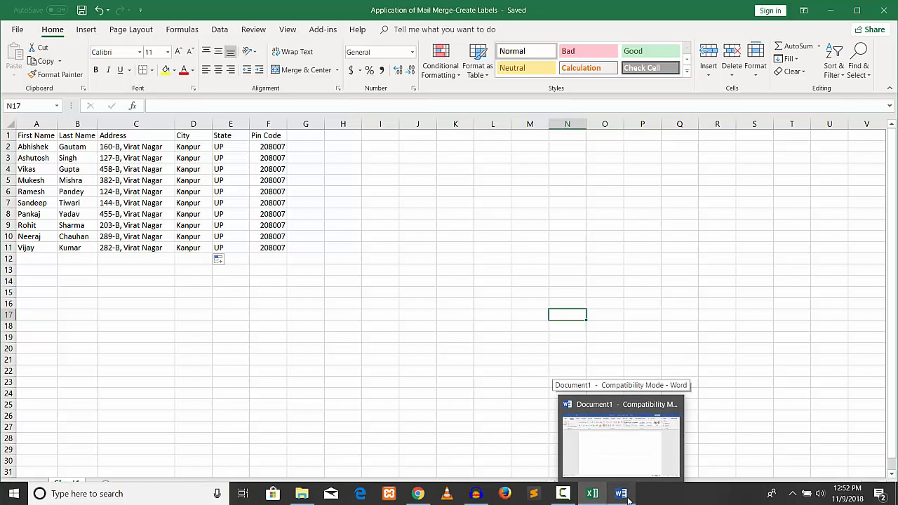
click(621, 494)
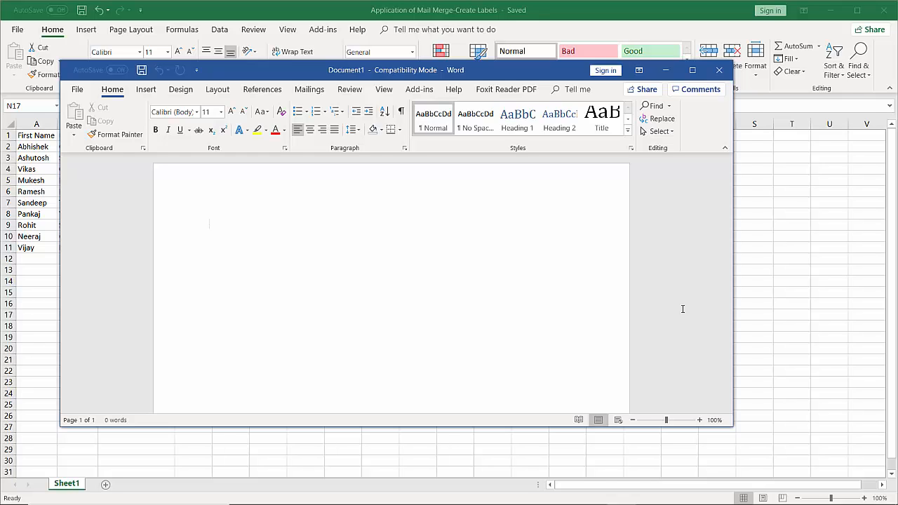
key(super+r)
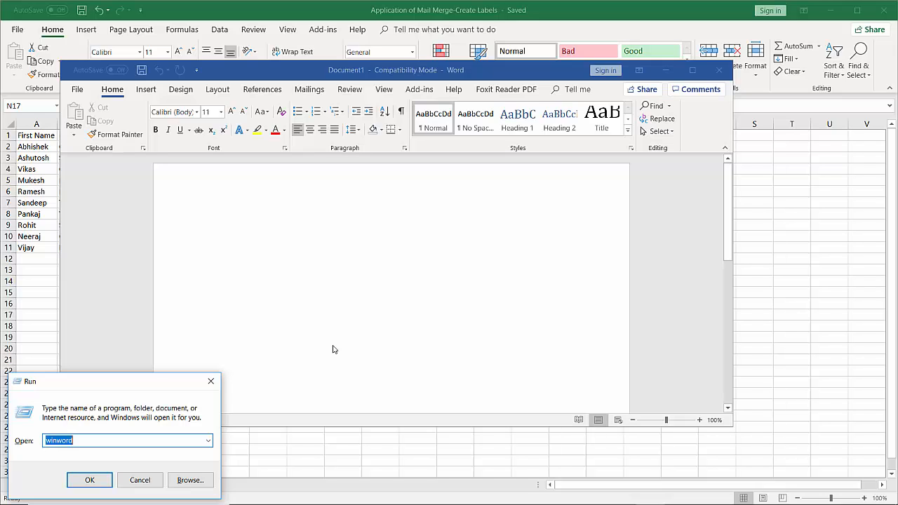
click(211, 380)
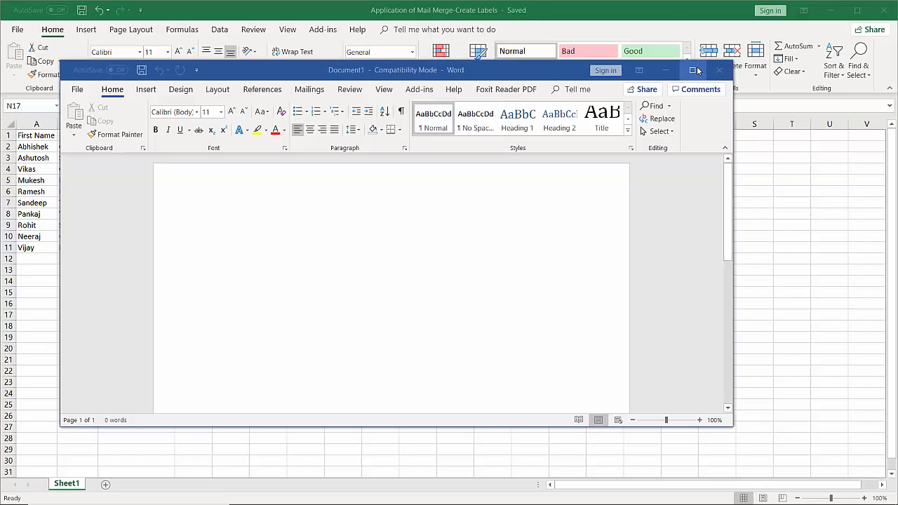
click(691, 70)
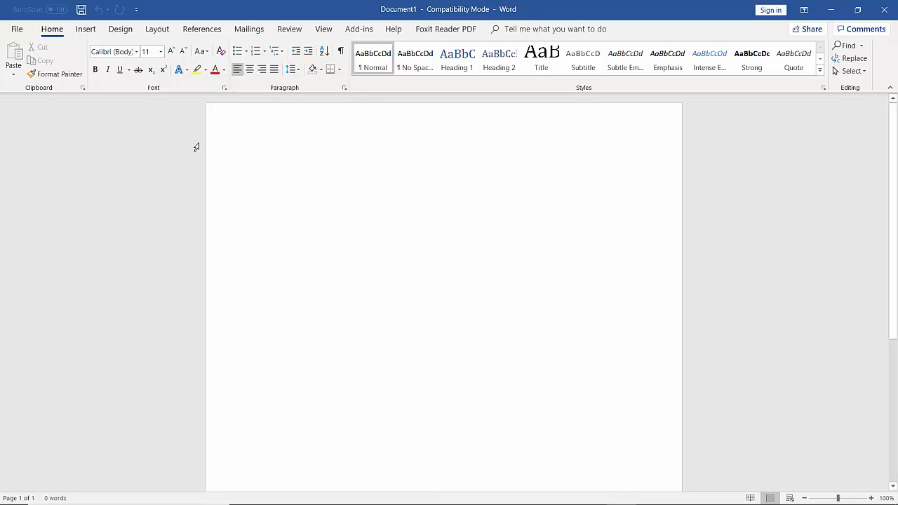
Show the Mailings commands, opening and closing the Envelopes and Labels dialog without changes.
click(256, 32)
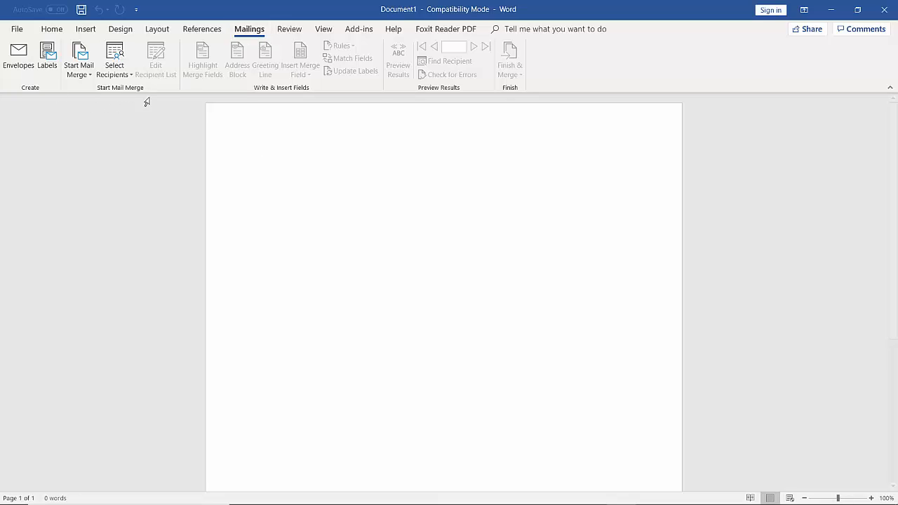
click(47, 60)
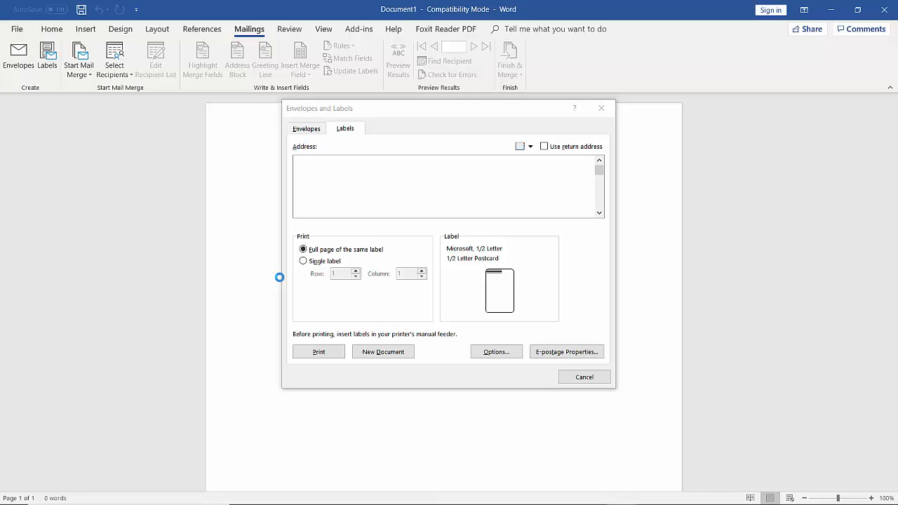
click(608, 115)
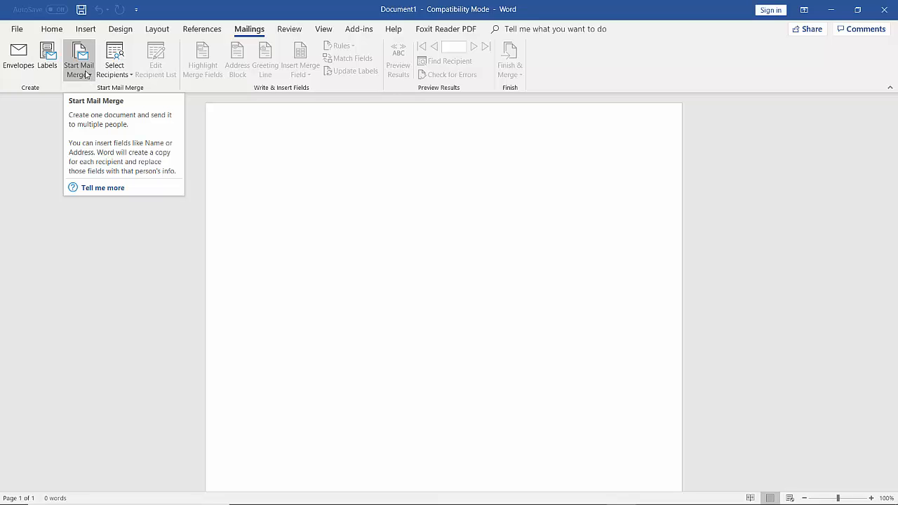
Start a Labels mail merge so Label Options opens with Avery US Letter as vendor.
click(85, 74)
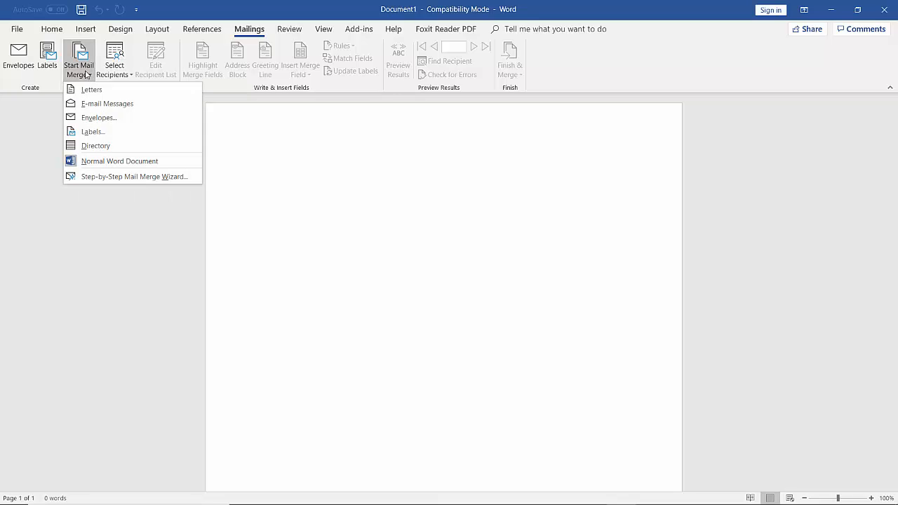
click(119, 139)
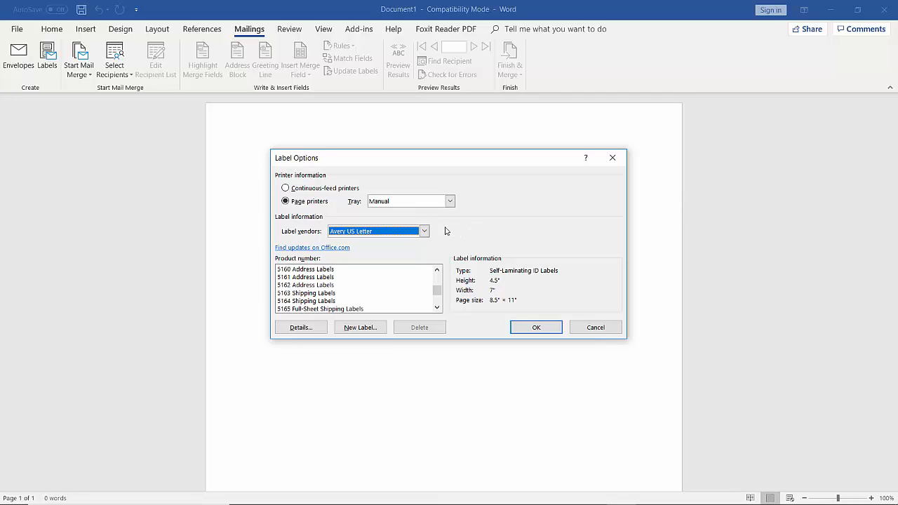
click(424, 231)
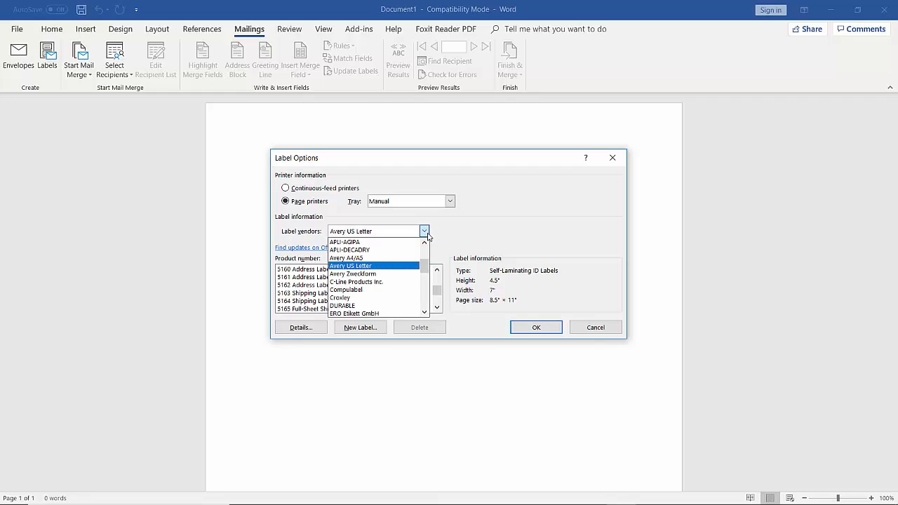
click(376, 267)
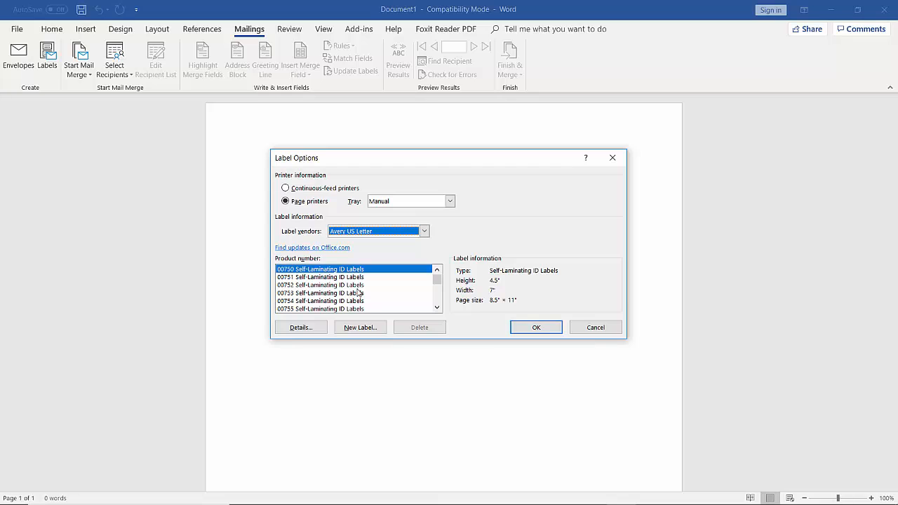
mouse_move(436, 280)
mouse_down()
mouse_move(440, 302)
mouse_move(444, 295)
mouse_up()
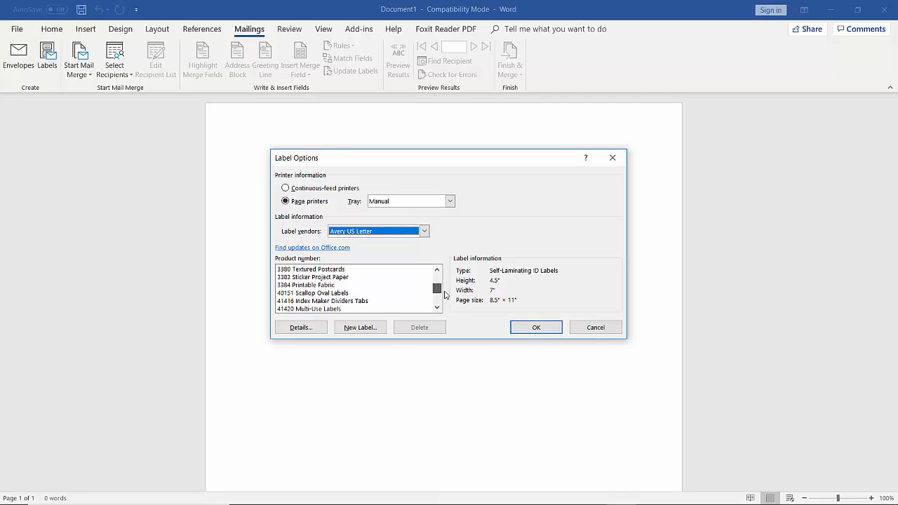
drag(444, 294, 443, 295)
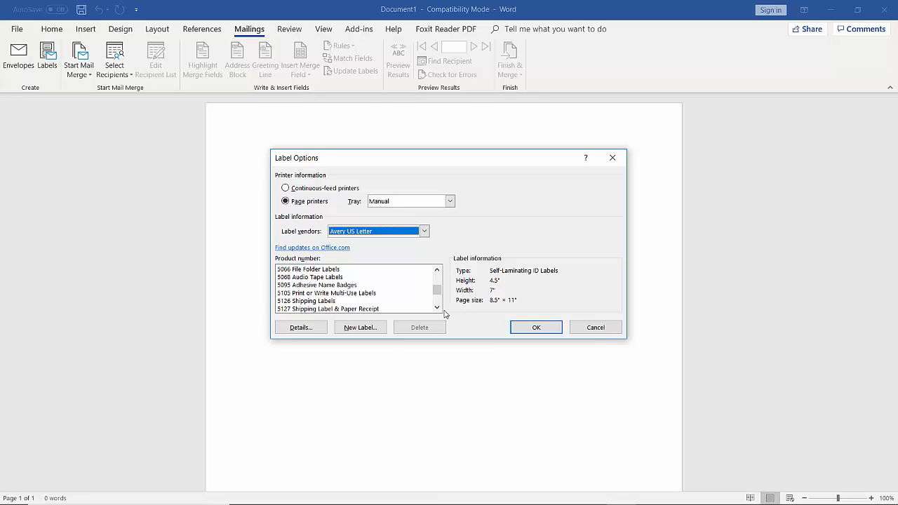
scroll(309, 296, down, 3)
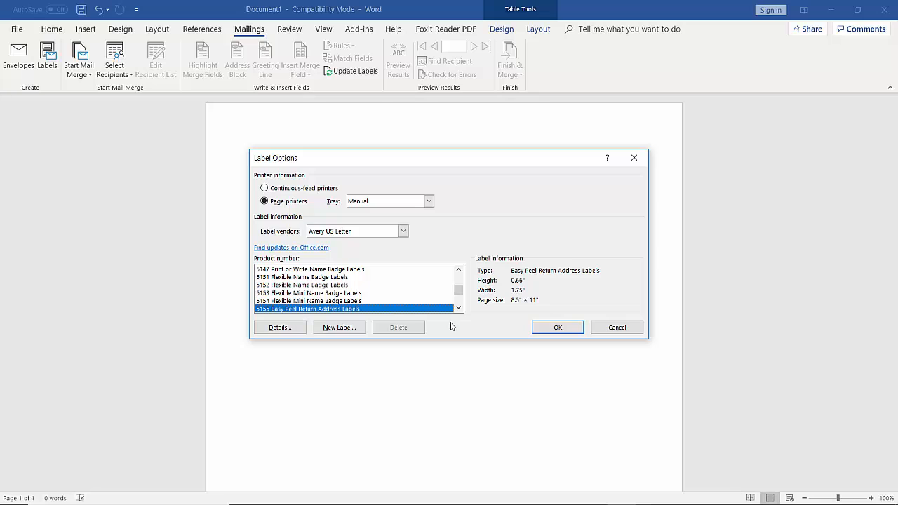
Confirm Avery US Letter 5155 Easy Peel Return Address Labels as the label product.
click(555, 329)
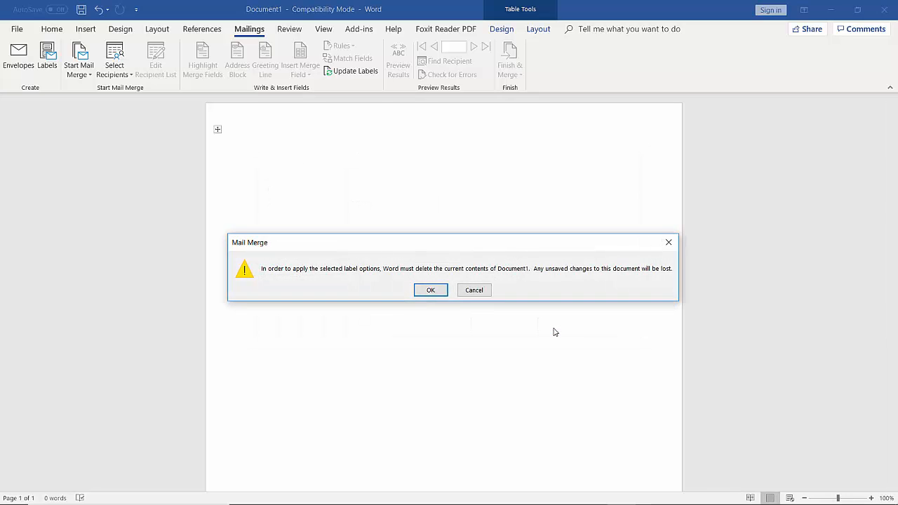
Accept clearing Document1 for the label layout and select the whole four-column label table.
click(428, 289)
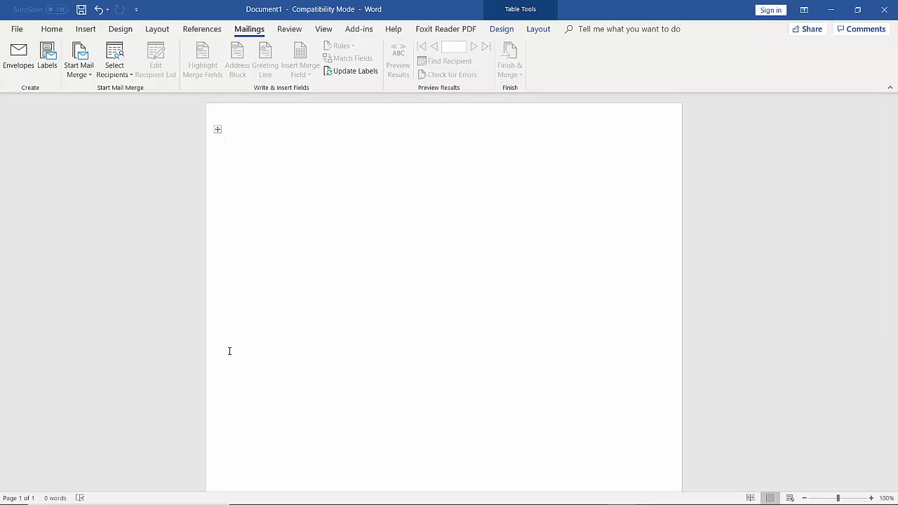
click(217, 129)
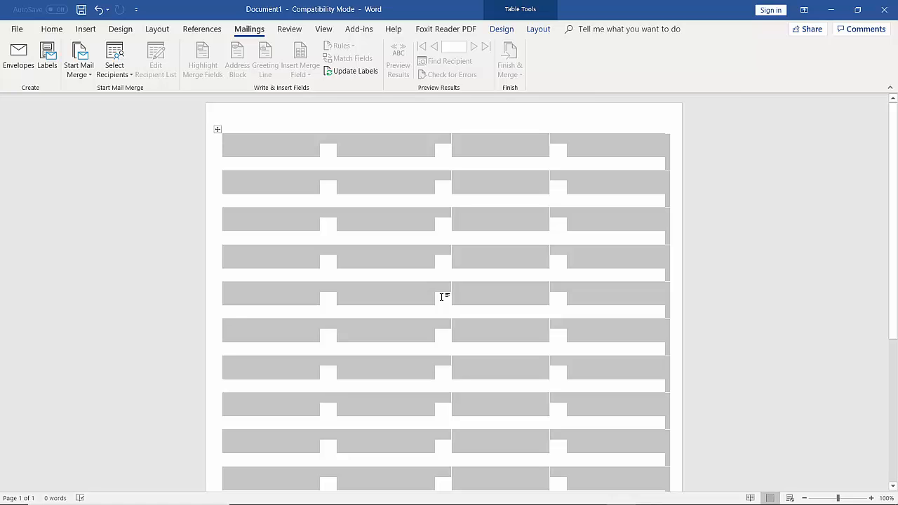
Apply All Borders to every cell of the selected label table.
click(61, 29)
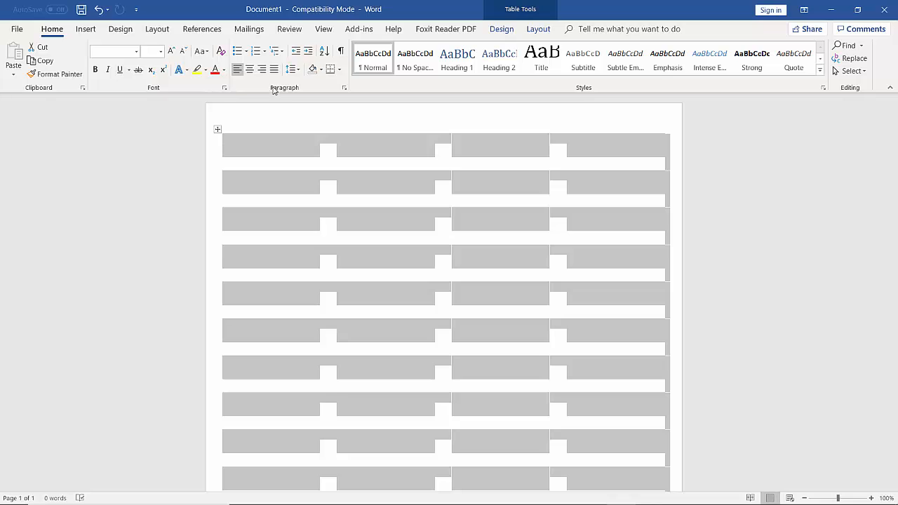
click(341, 71)
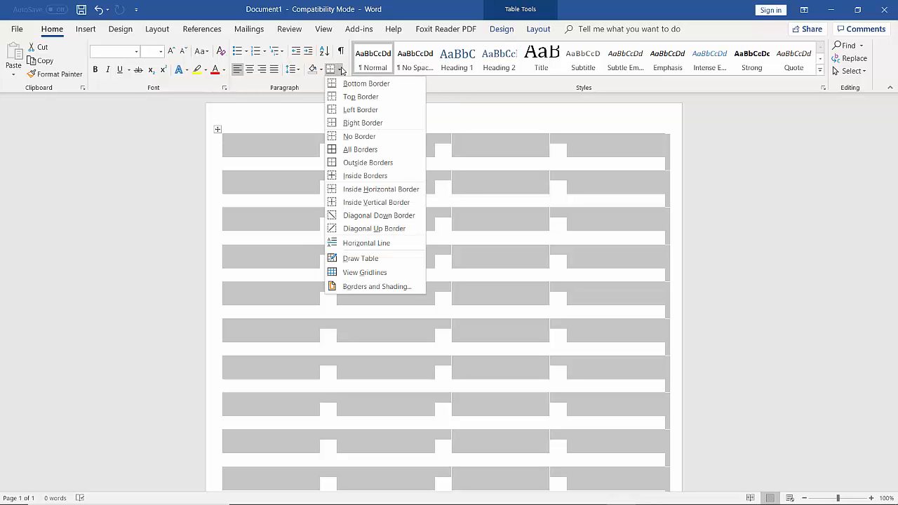
click(349, 153)
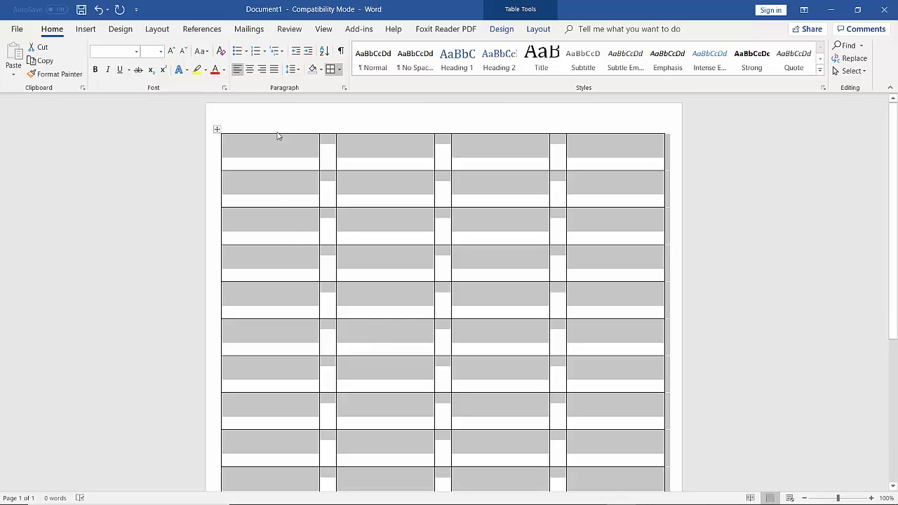
click(250, 28)
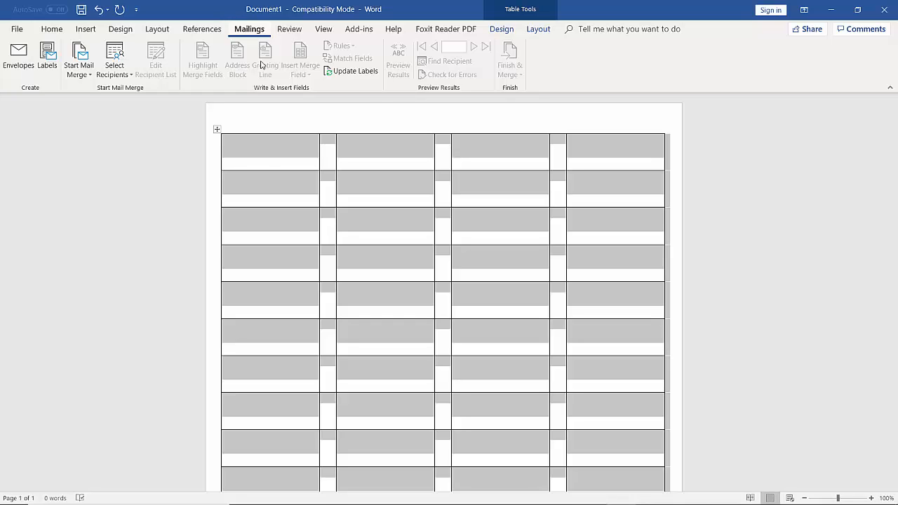
Use the 'Application of Mail Merge-Create Labels' workbook from Desktop > ICT EXCEL WORK as the recipient list.
click(125, 70)
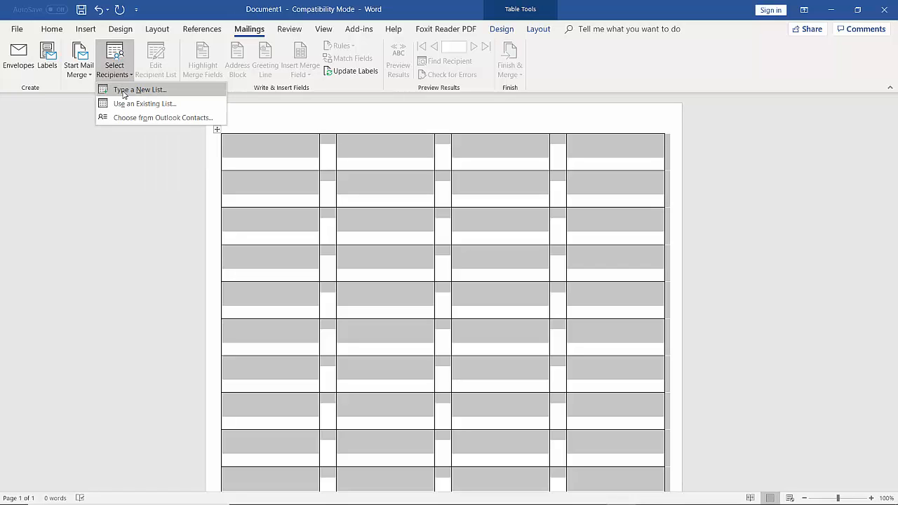
click(157, 109)
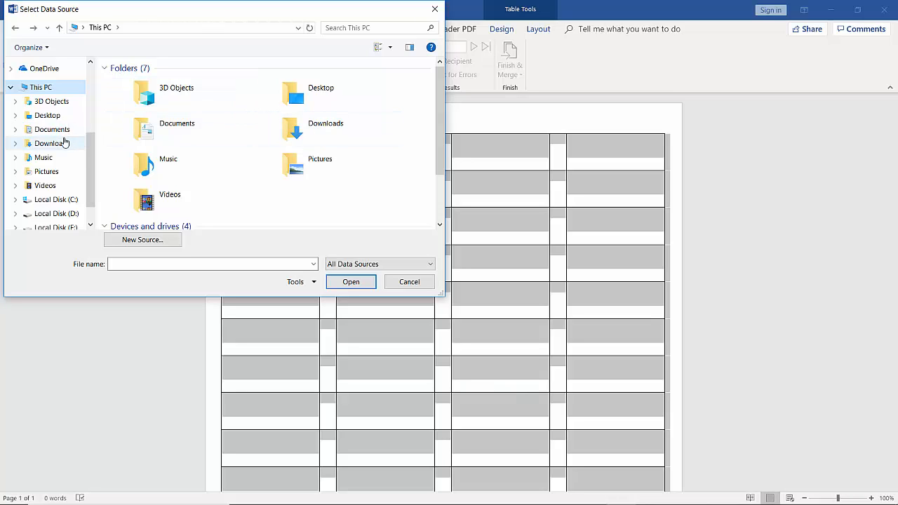
click(49, 116)
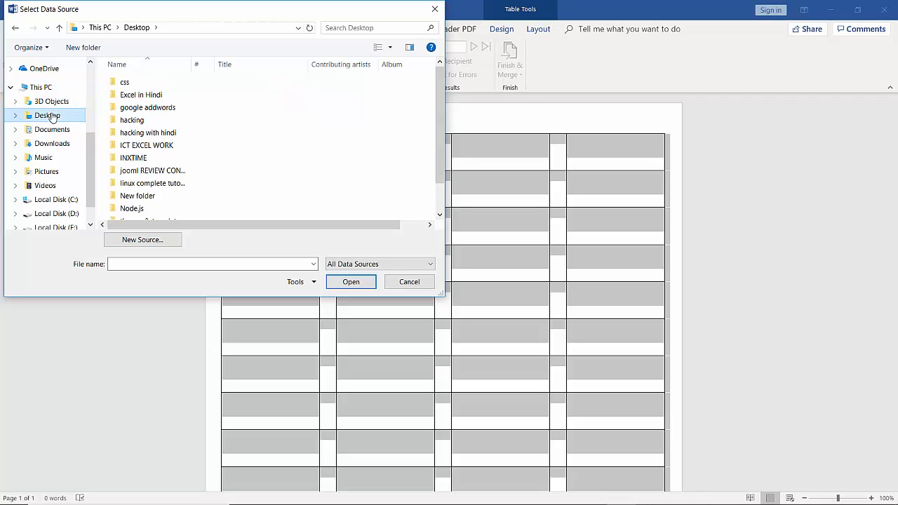
double_click(148, 145)
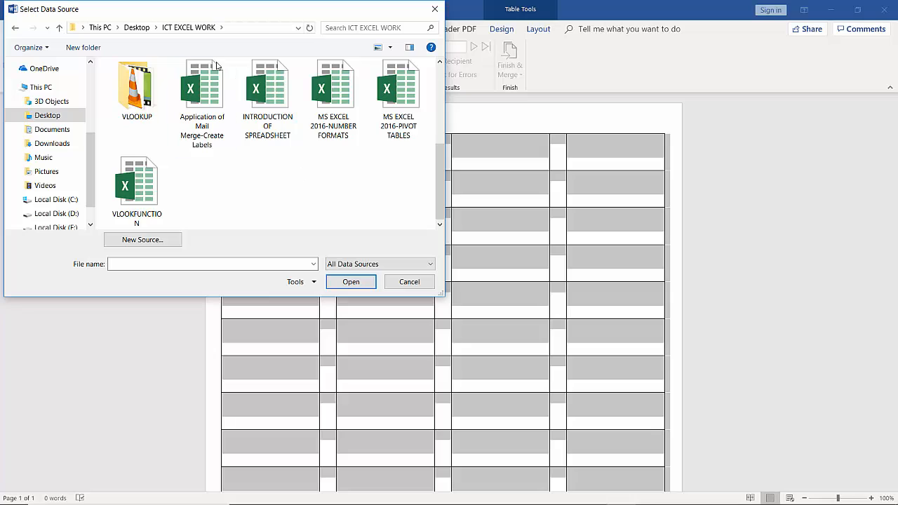
click(201, 119)
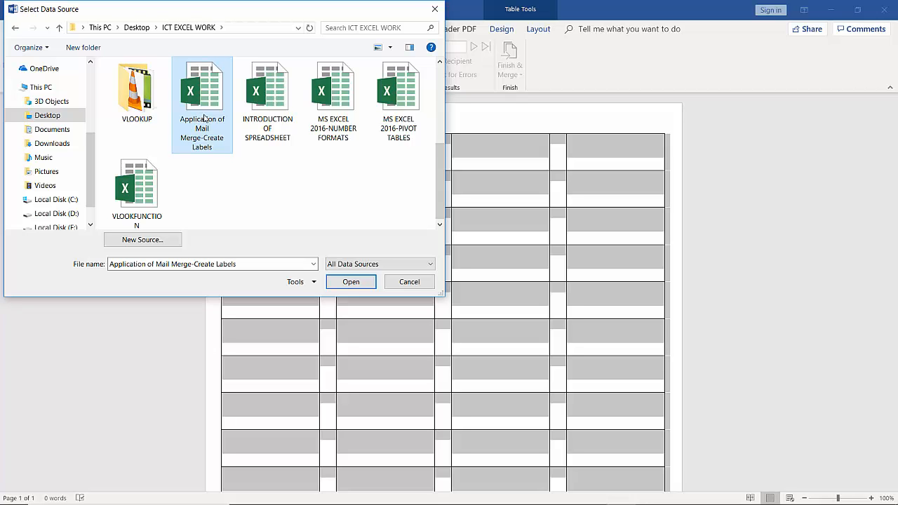
click(357, 287)
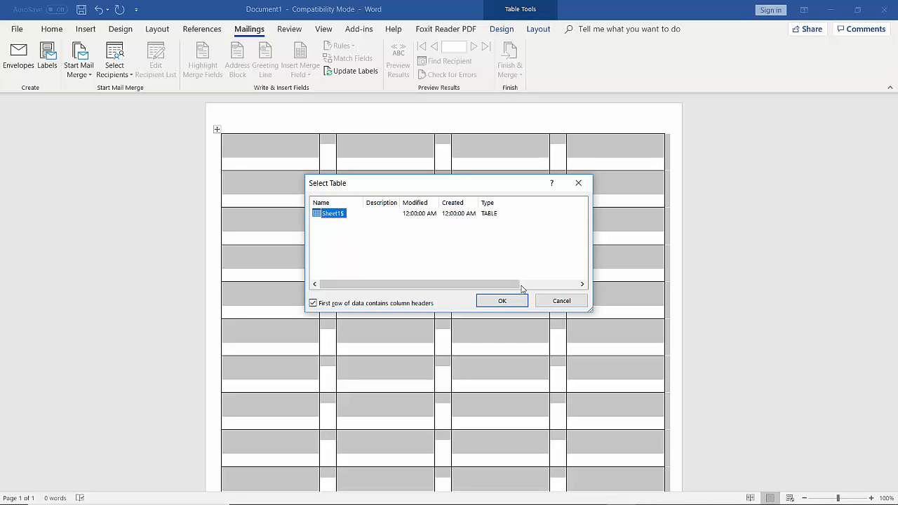
click(512, 303)
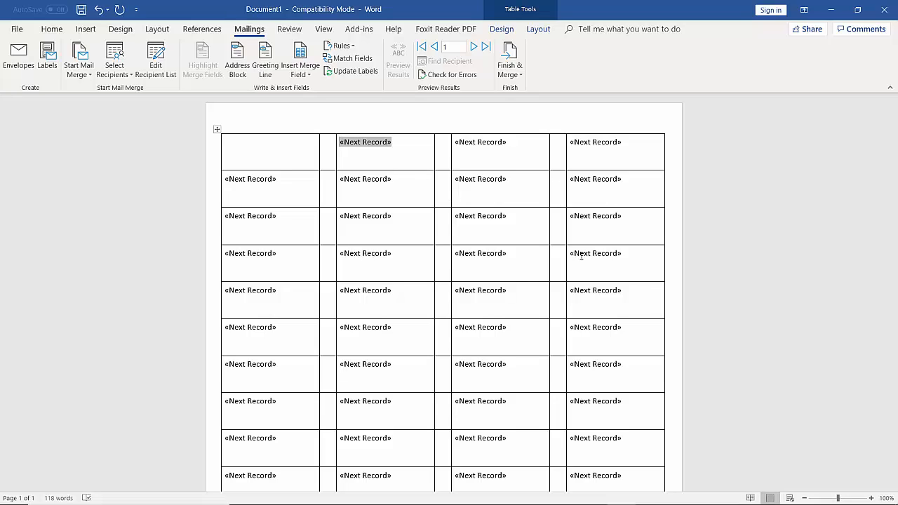
click(344, 216)
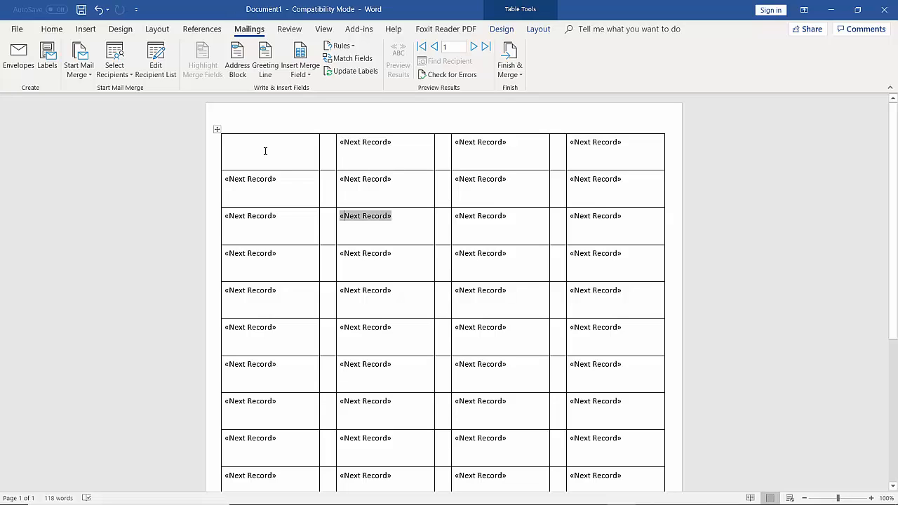
click(265, 151)
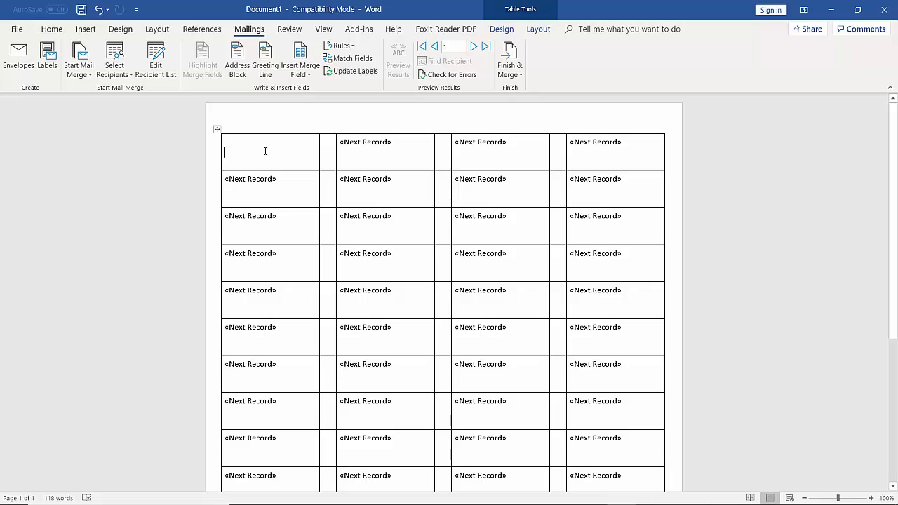
click(310, 77)
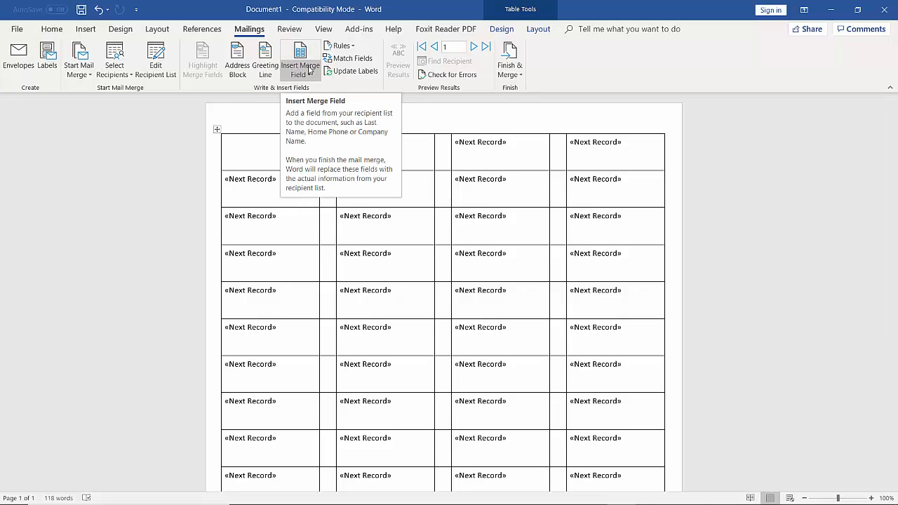
Insert the First_Name and Last_Name merge fields on separate lines in the first label.
click(308, 70)
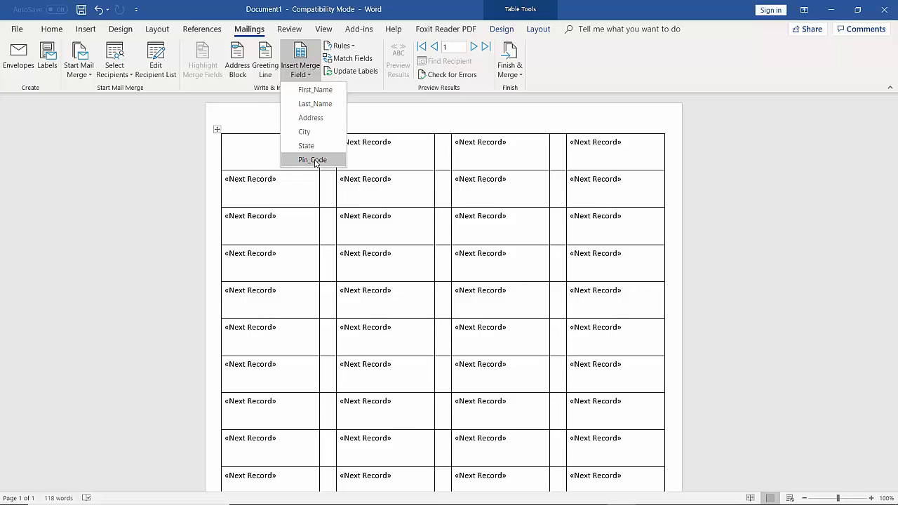
click(313, 91)
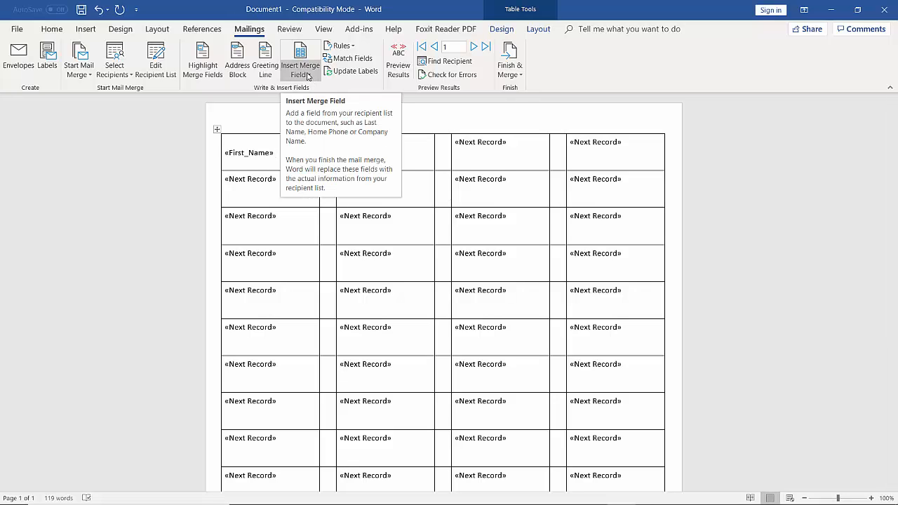
click(306, 74)
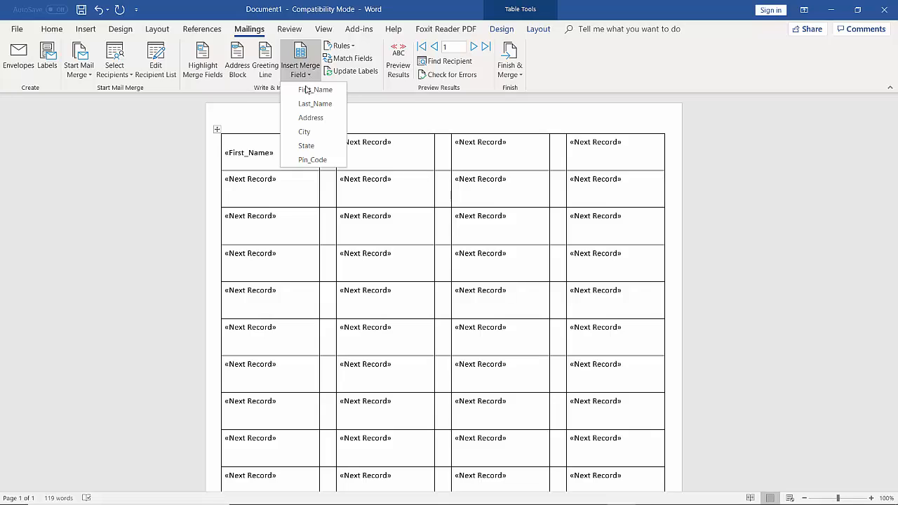
click(310, 104)
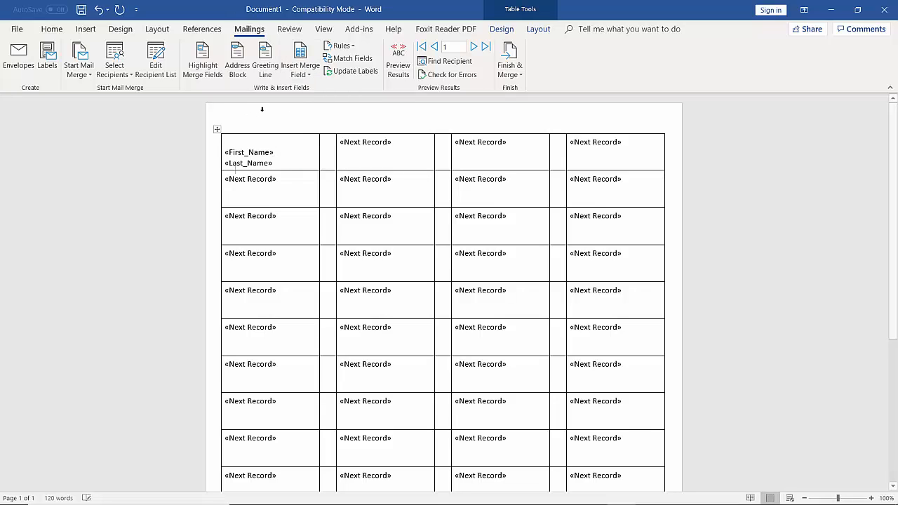
Add the Address, City, State and Pin_Code merge fields to the first label.
click(304, 75)
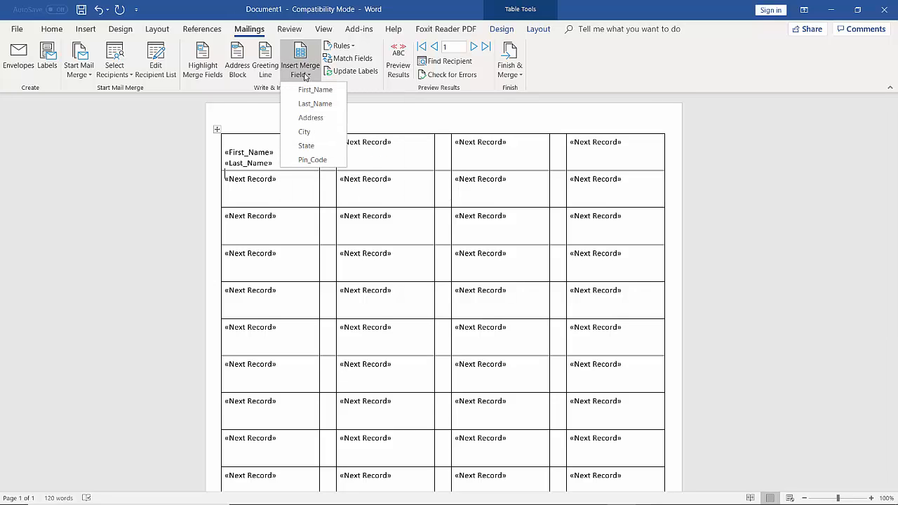
click(305, 117)
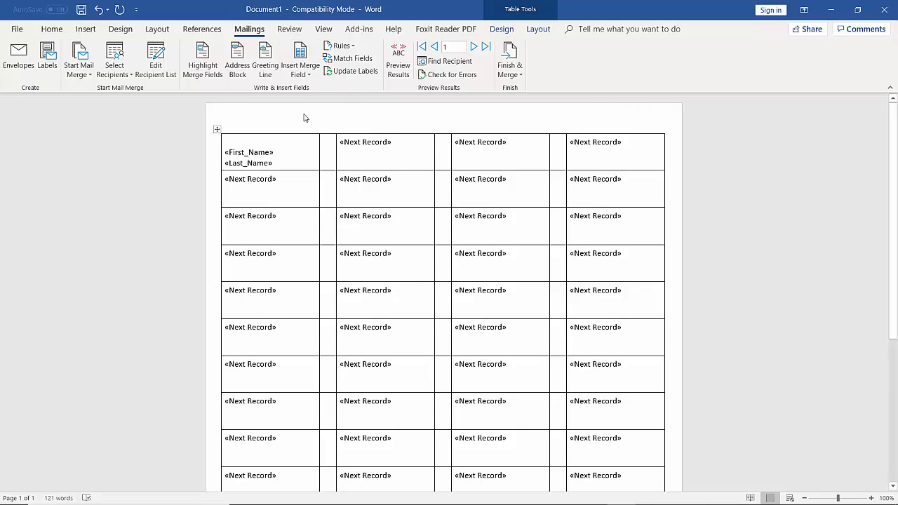
click(300, 73)
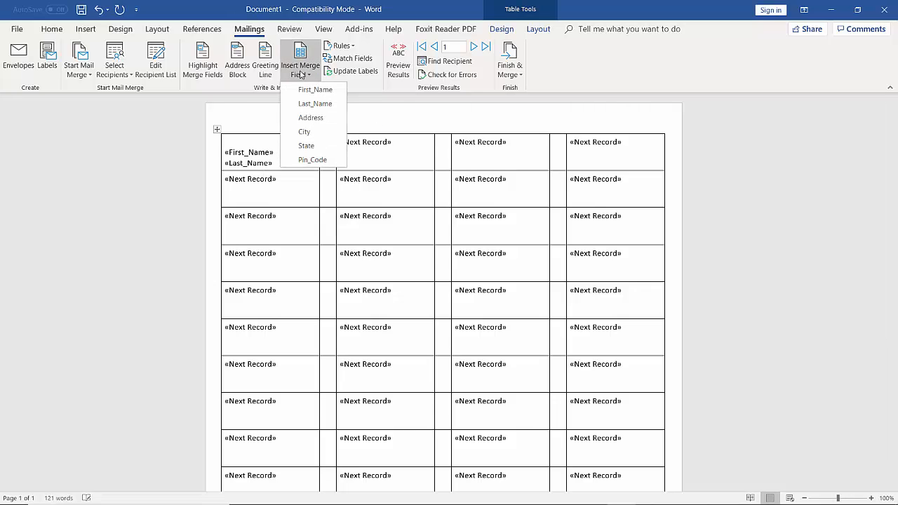
click(304, 132)
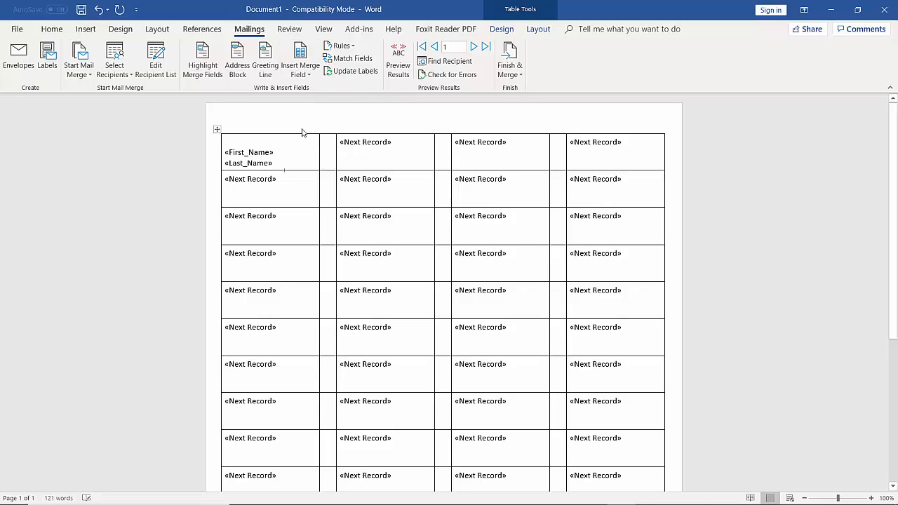
click(303, 74)
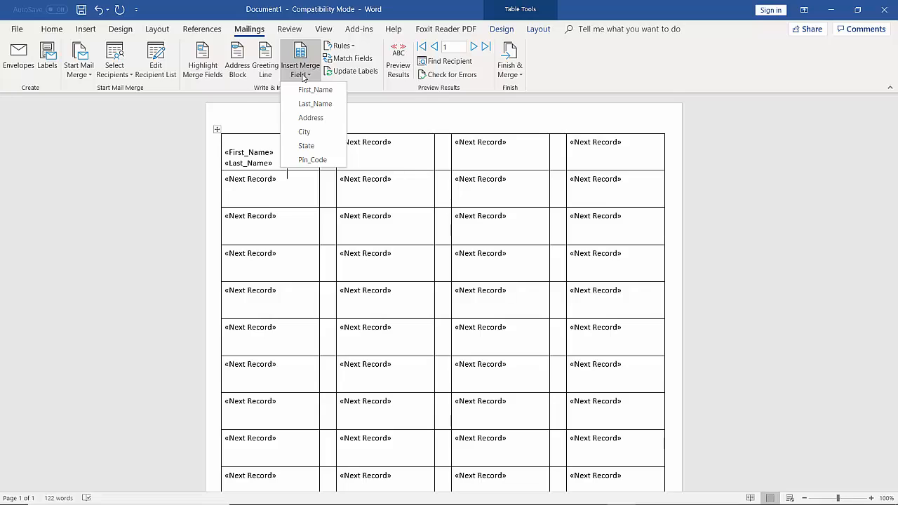
click(304, 146)
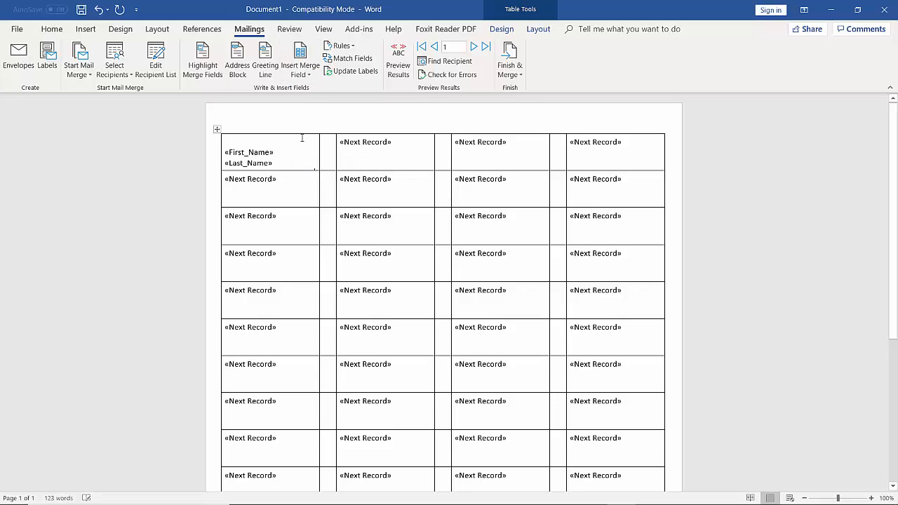
click(305, 75)
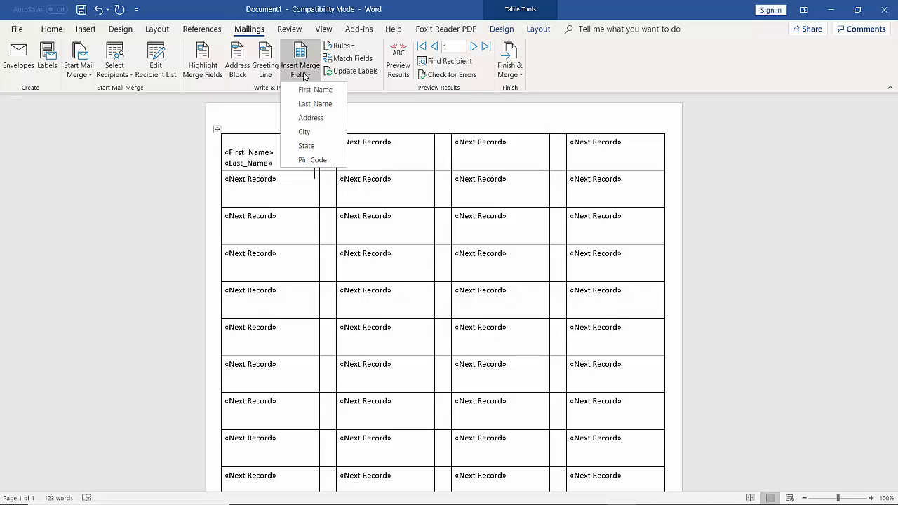
click(313, 163)
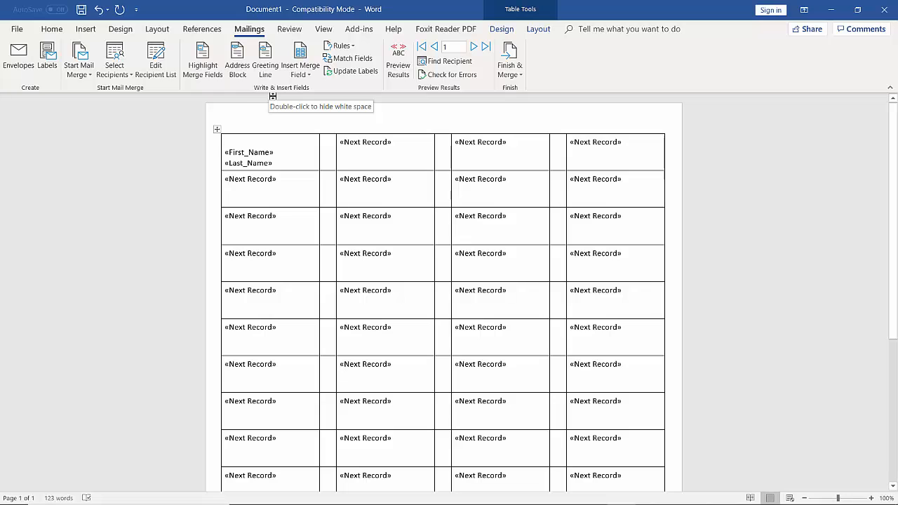
Update Labels so every label repeats the first label's «First_Name» and «Last_Name» fields.
click(357, 76)
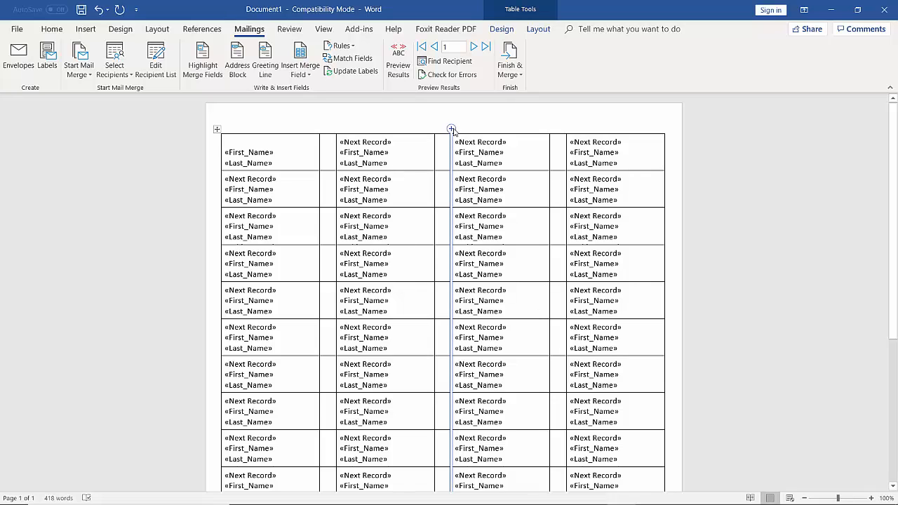
click(399, 63)
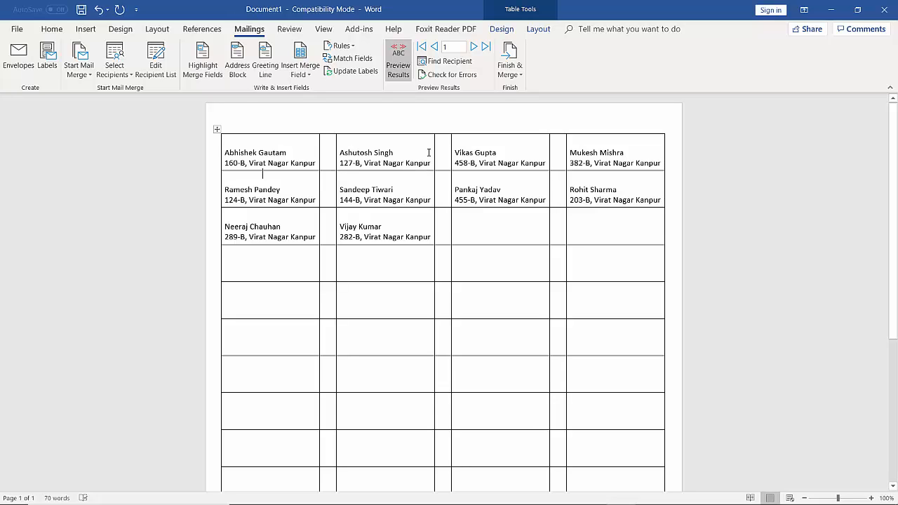
click(400, 76)
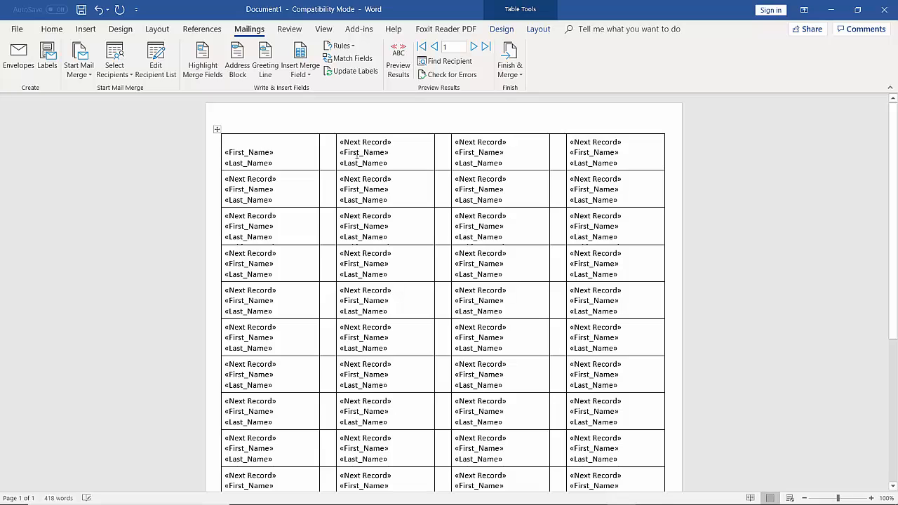
scroll(283, 141, down, 1)
scroll(285, 148, up, 1)
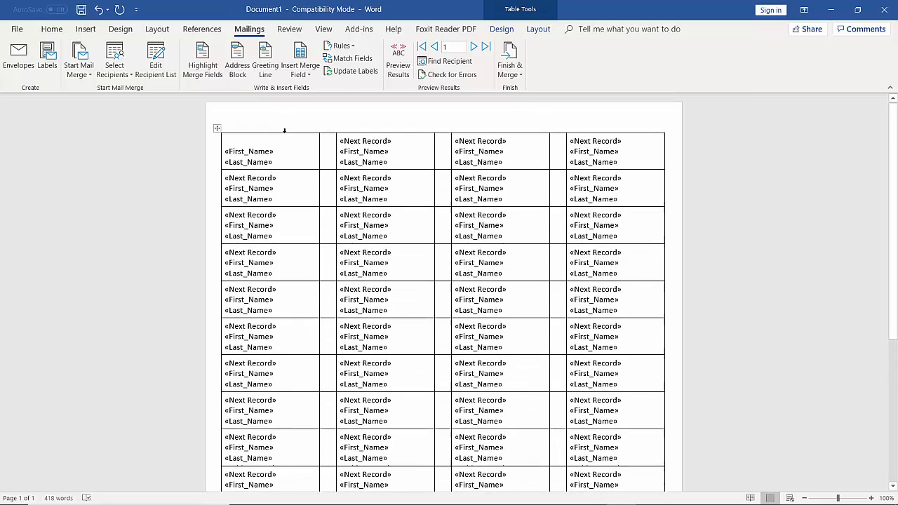
key(Down)
key(Down)
key(Down)
key(Down)
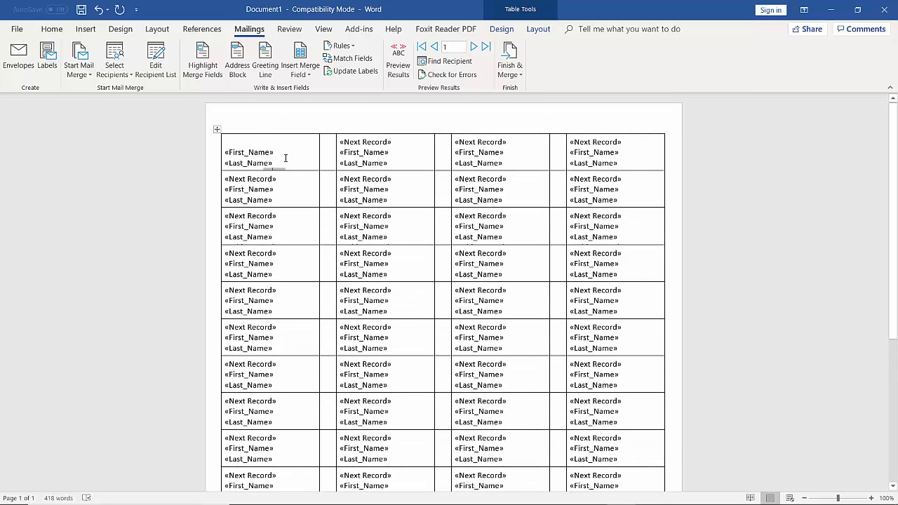
key(Down)
Delete the first label's fields and update all labels so they hold only «Next Record».
drag(223, 139, 286, 154)
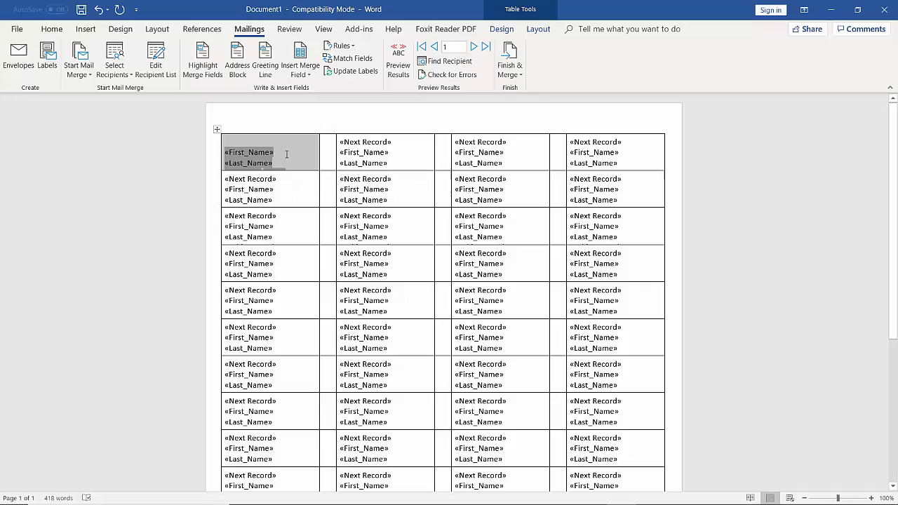
key(Delete)
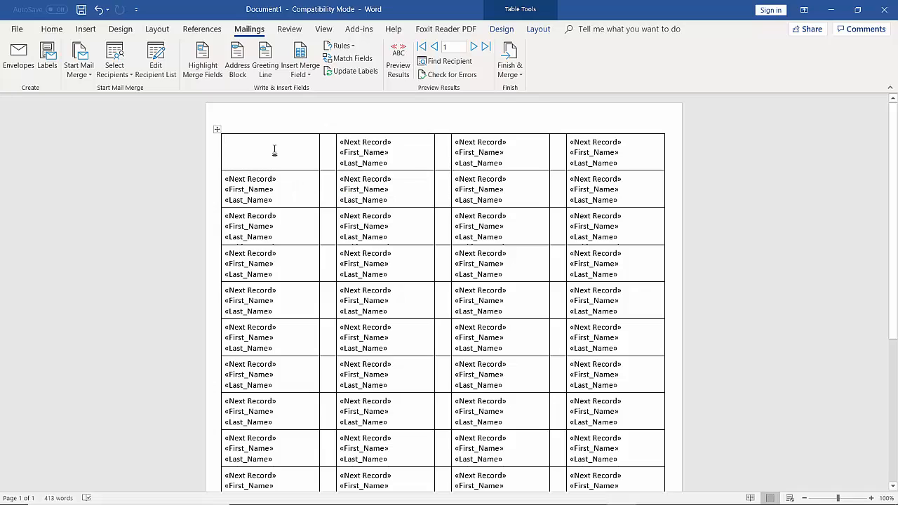
click(340, 72)
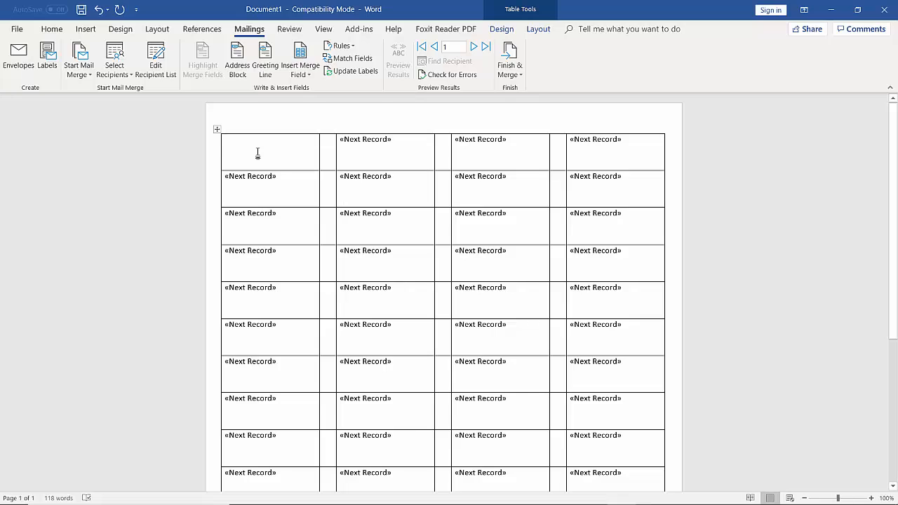
Insert the First_Name, Last_Name and Address merge fields into the first label.
click(289, 72)
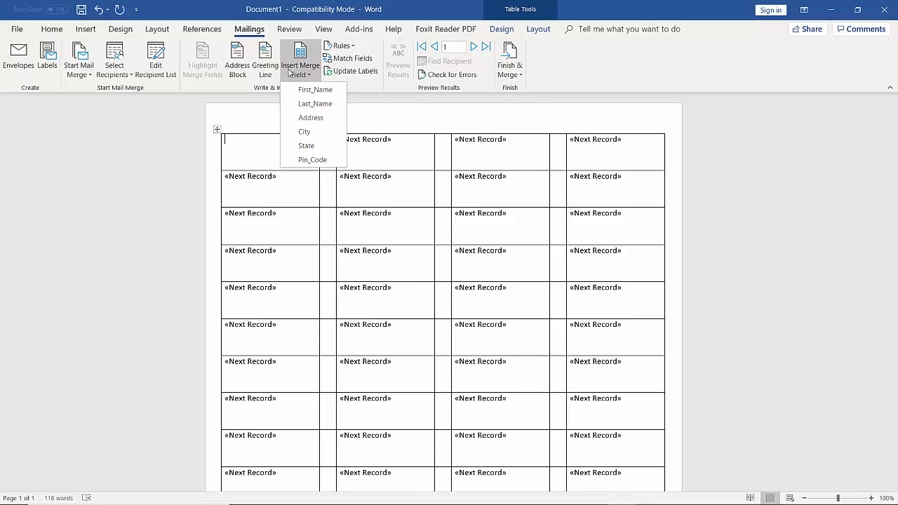
click(294, 90)
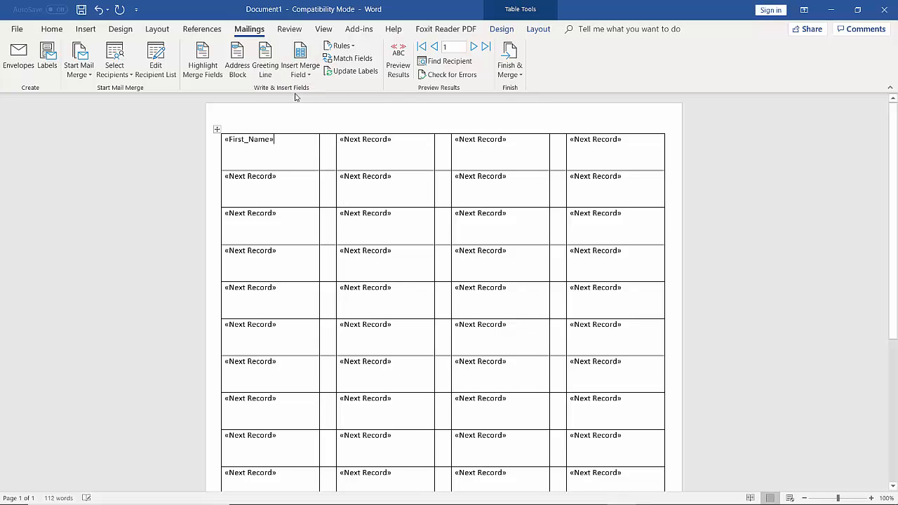
click(294, 69)
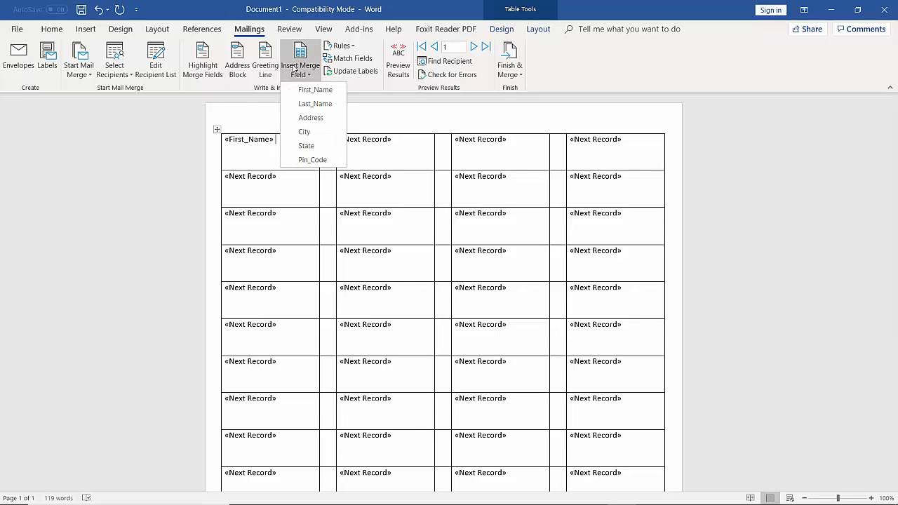
click(315, 104)
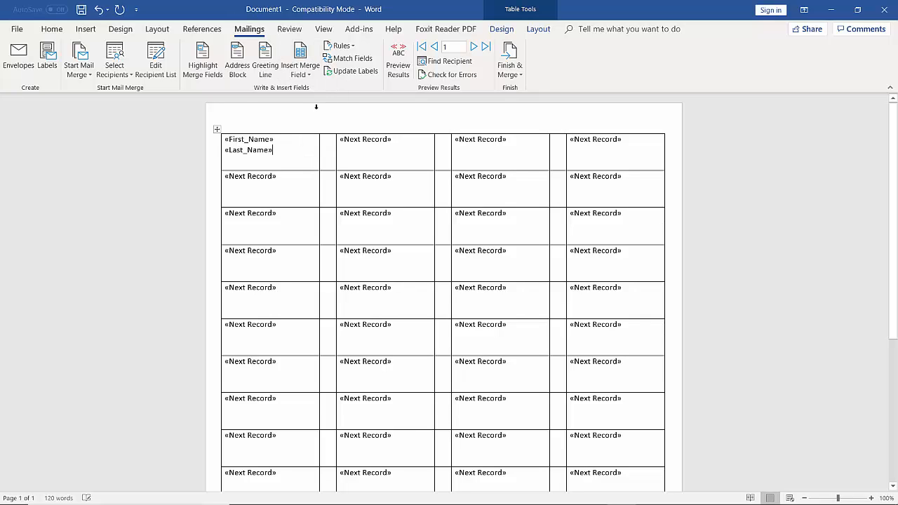
click(303, 73)
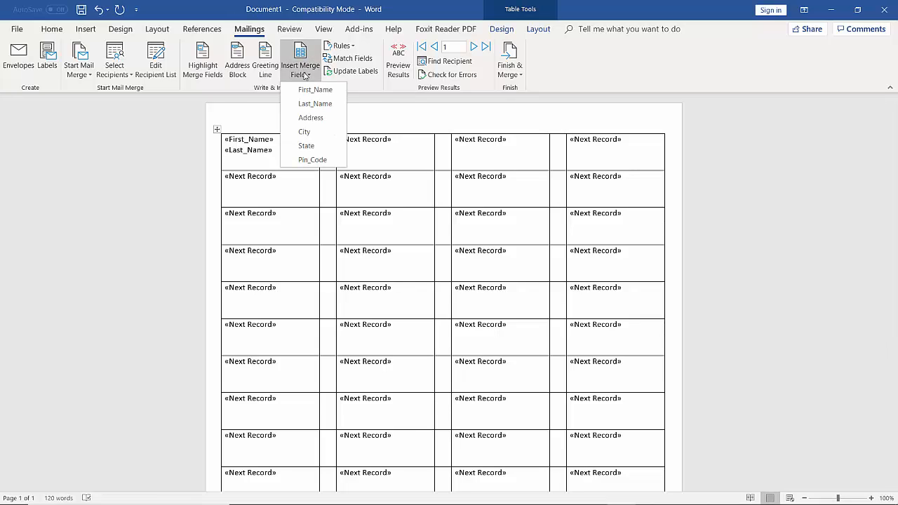
click(309, 117)
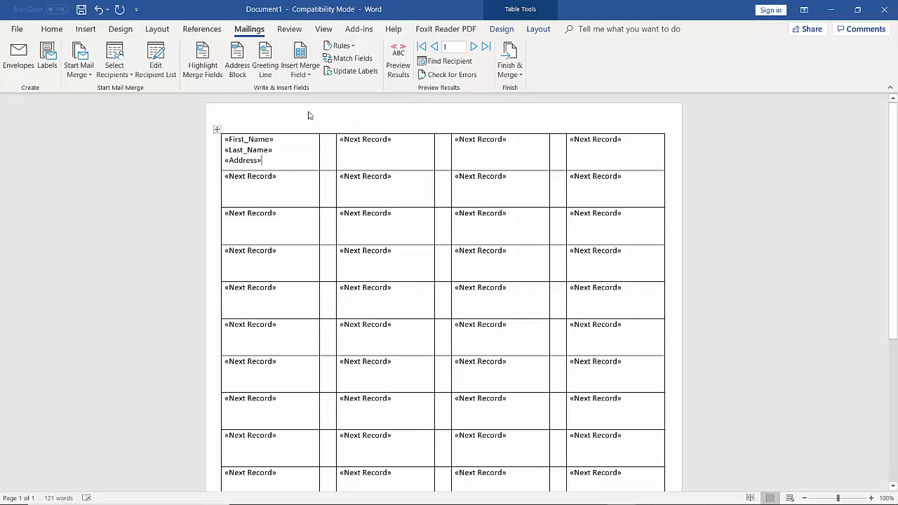
Add the City, State and Pin_Code merge fields below the address.
click(308, 67)
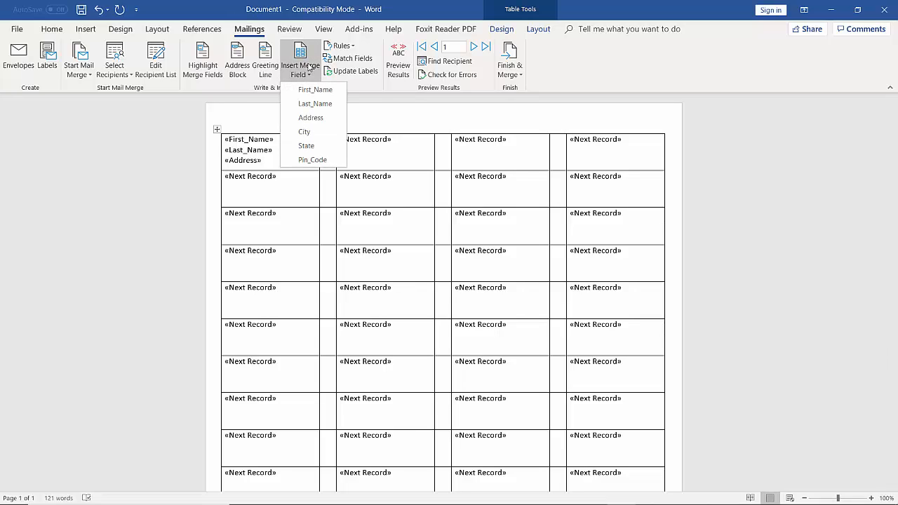
click(317, 131)
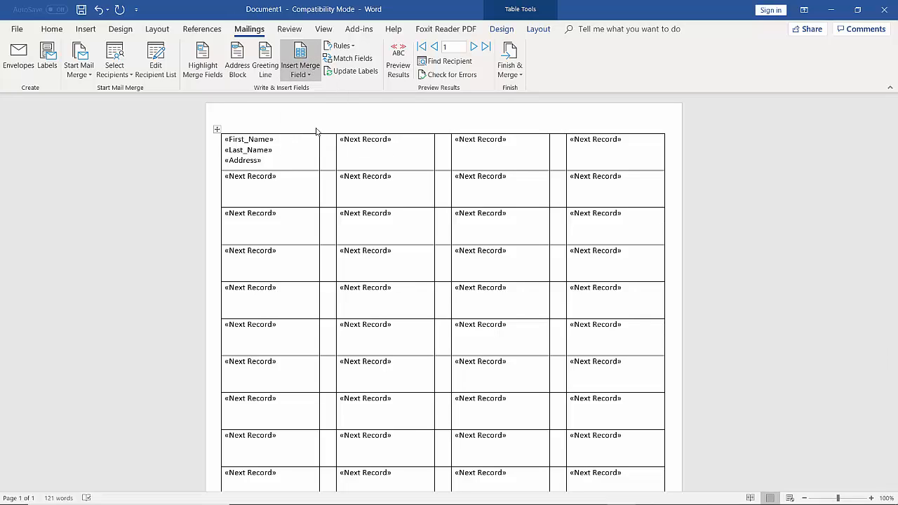
click(310, 75)
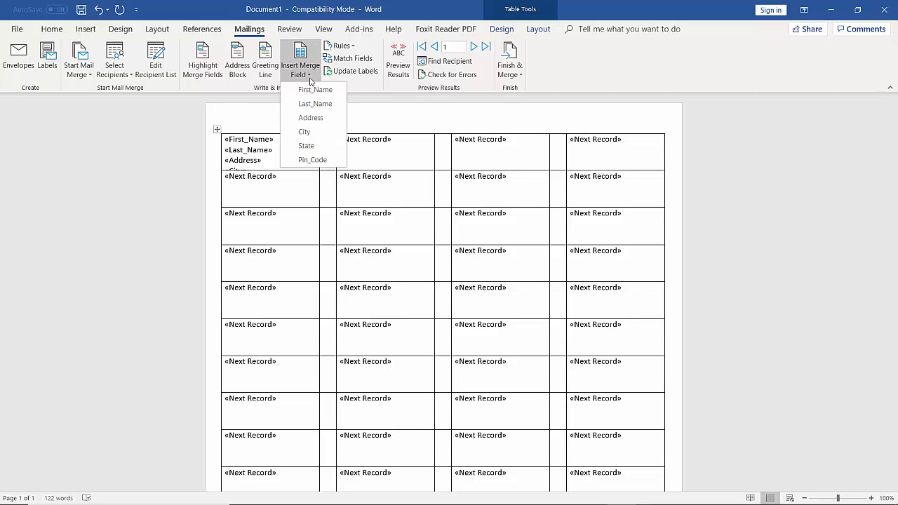
click(306, 146)
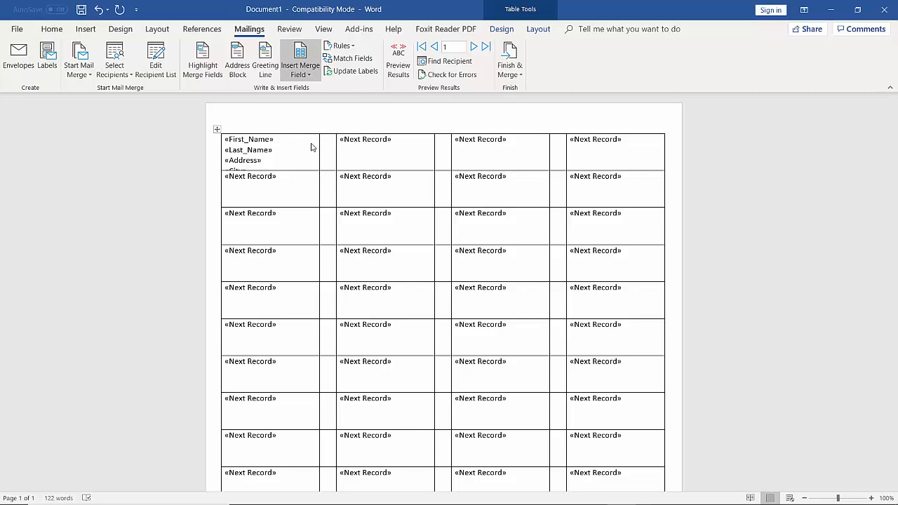
click(309, 72)
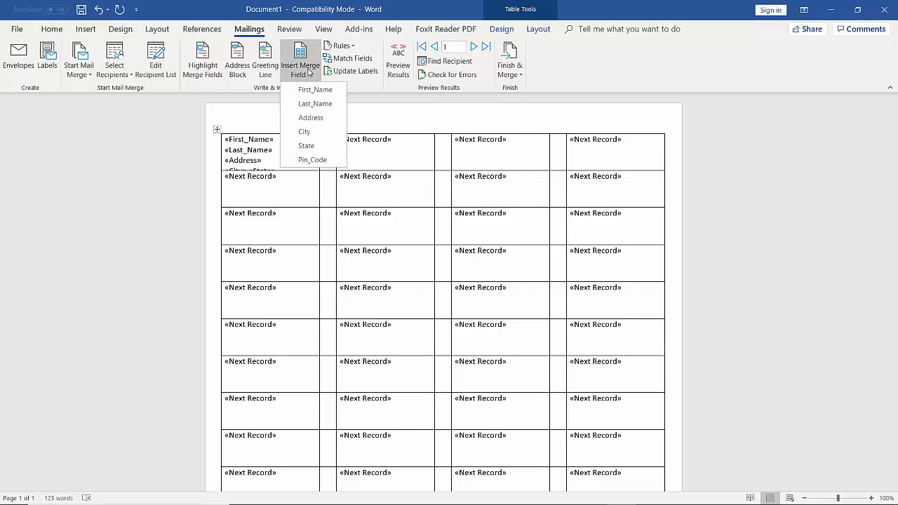
click(311, 160)
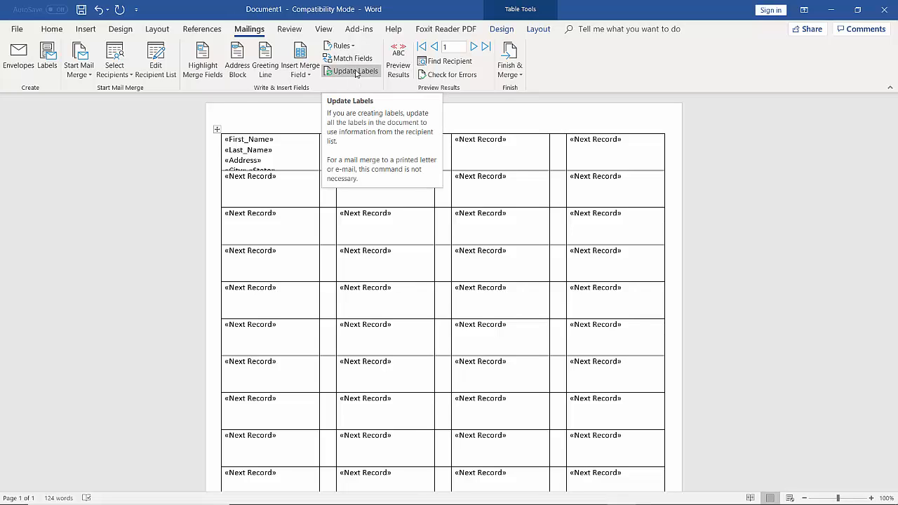
Update all labels, preview the address, Kanpur, UP and 208007 data, then show fields again.
click(356, 72)
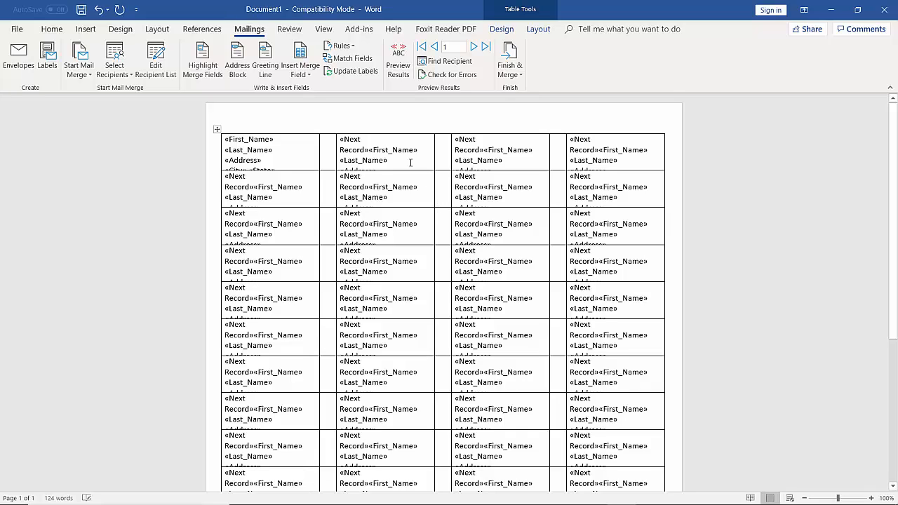
click(397, 79)
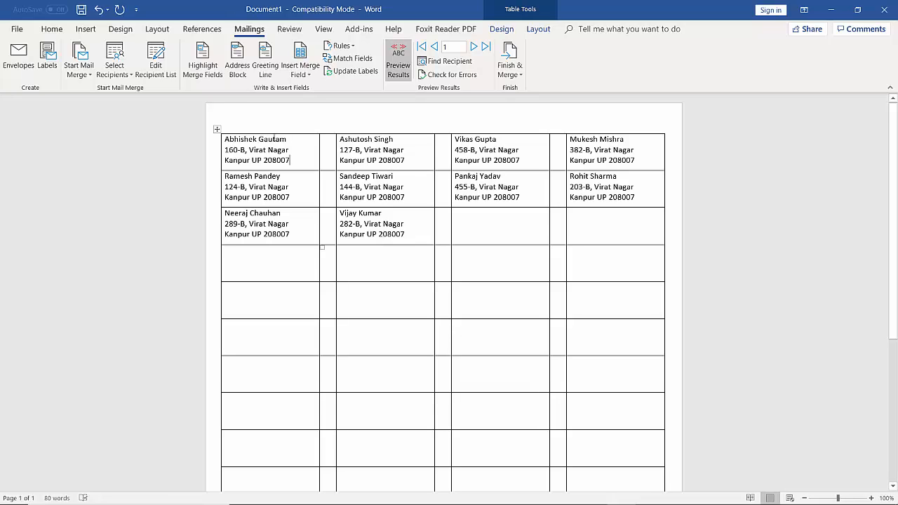
triple_click(248, 151)
mouse_move(226, 151)
mouse_down()
mouse_move(289, 157)
mouse_move(281, 151)
mouse_up()
double_click(251, 160)
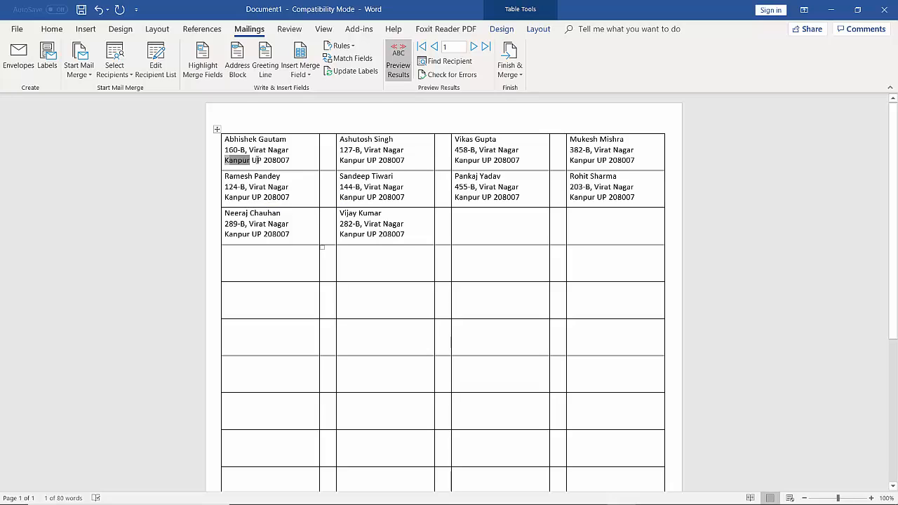
double_click(256, 160)
double_click(282, 159)
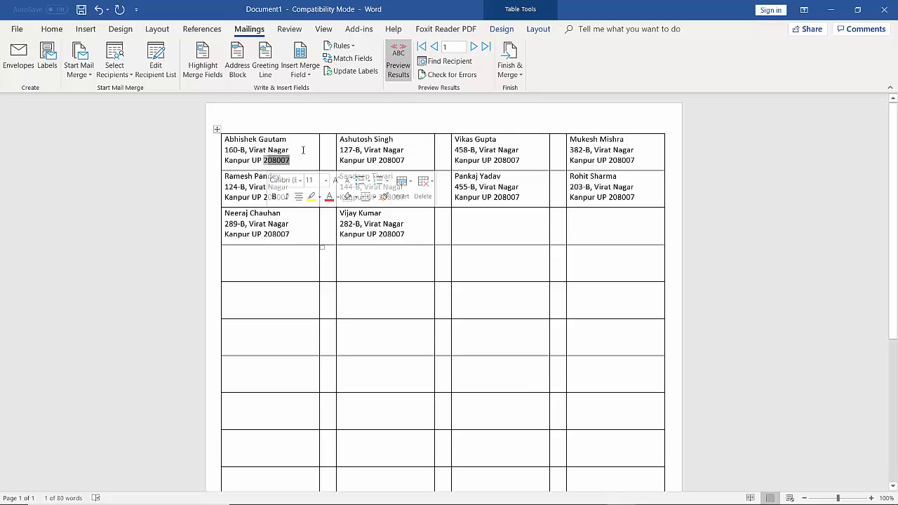
click(397, 68)
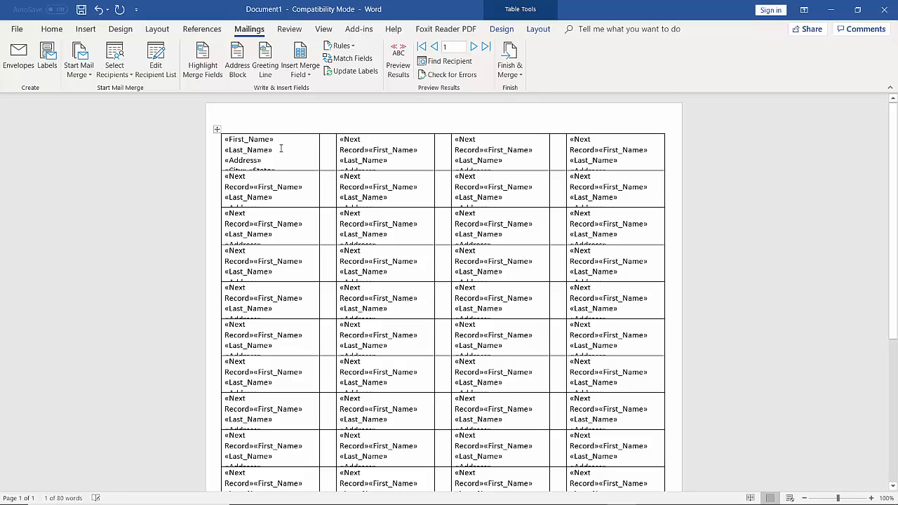
Bold the «First_Name» «Last_Name» fields and update every label to match.
click(273, 150)
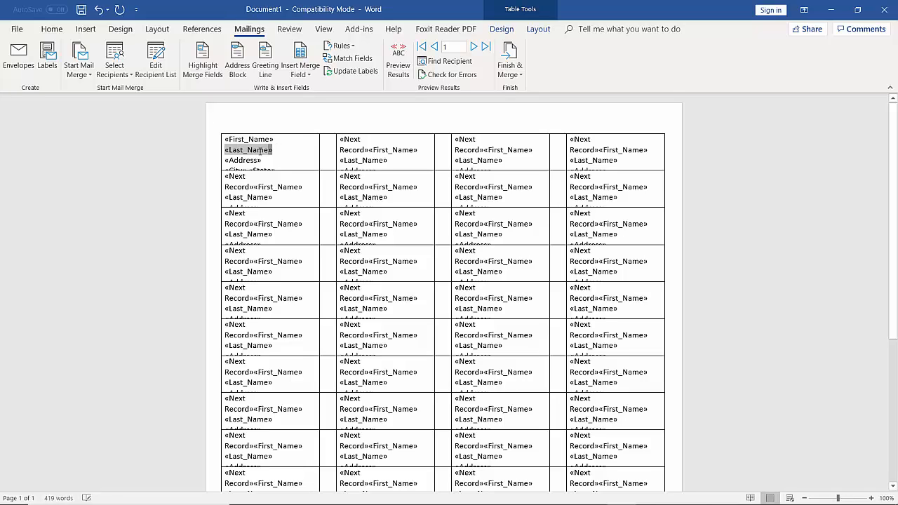
drag(229, 143, 224, 140)
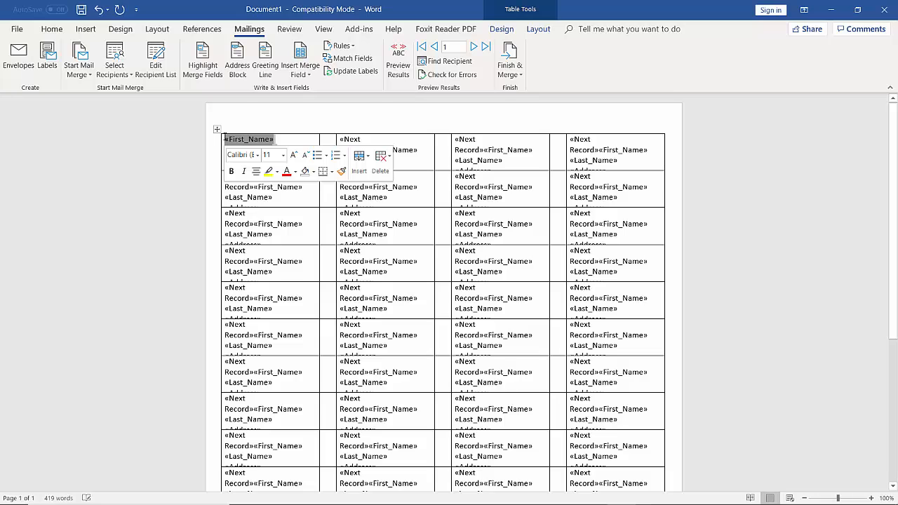
click(52, 28)
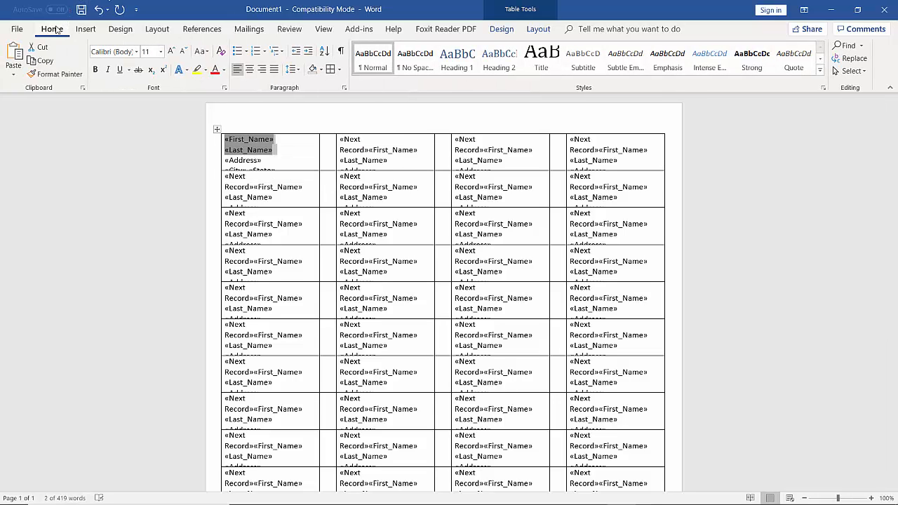
click(95, 72)
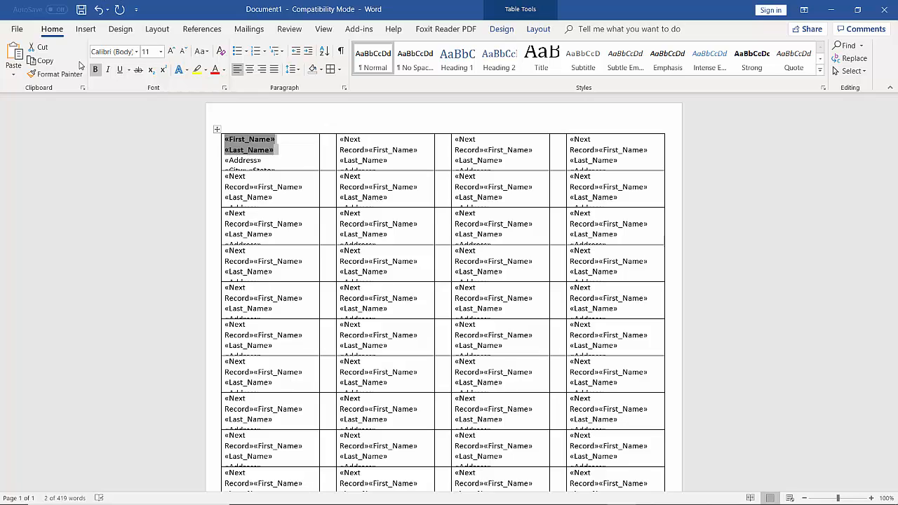
click(242, 30)
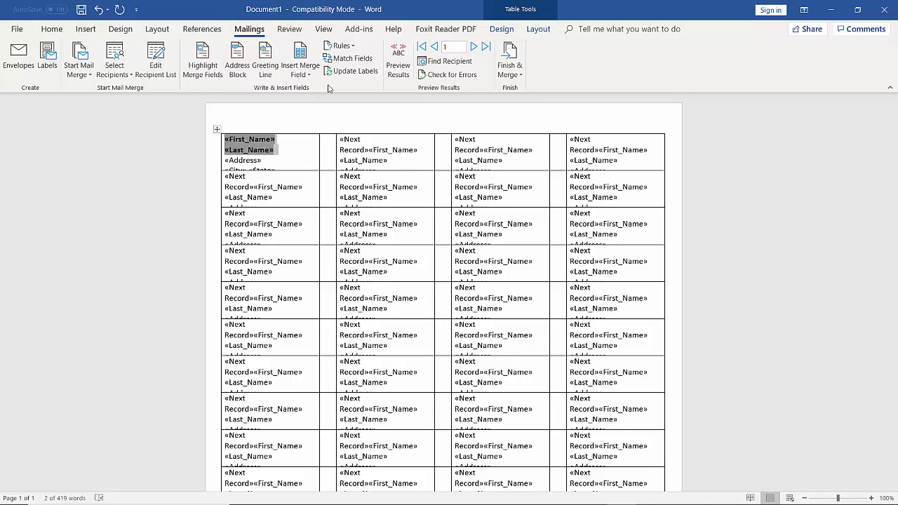
click(352, 71)
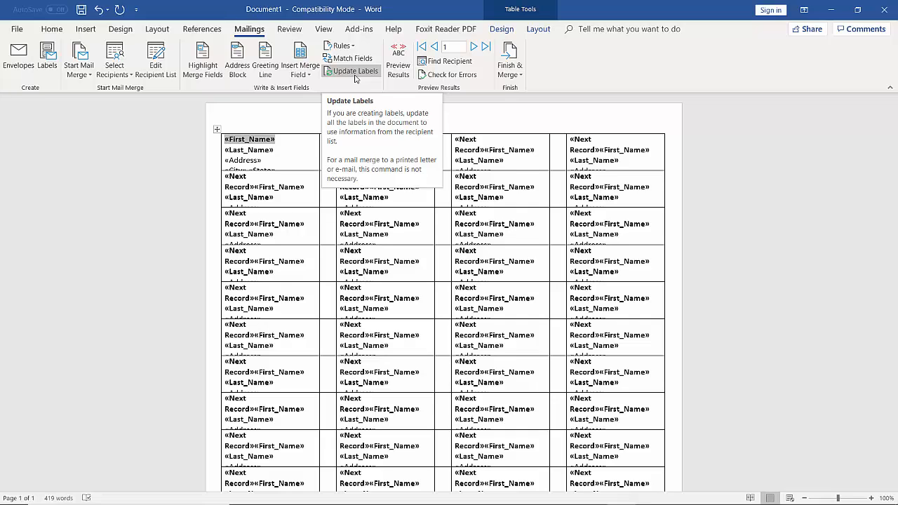
click(405, 78)
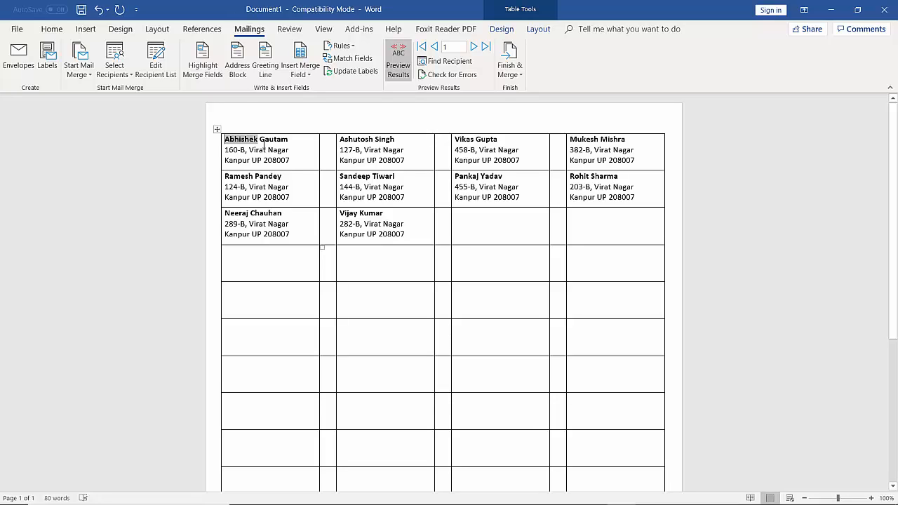
click(397, 68)
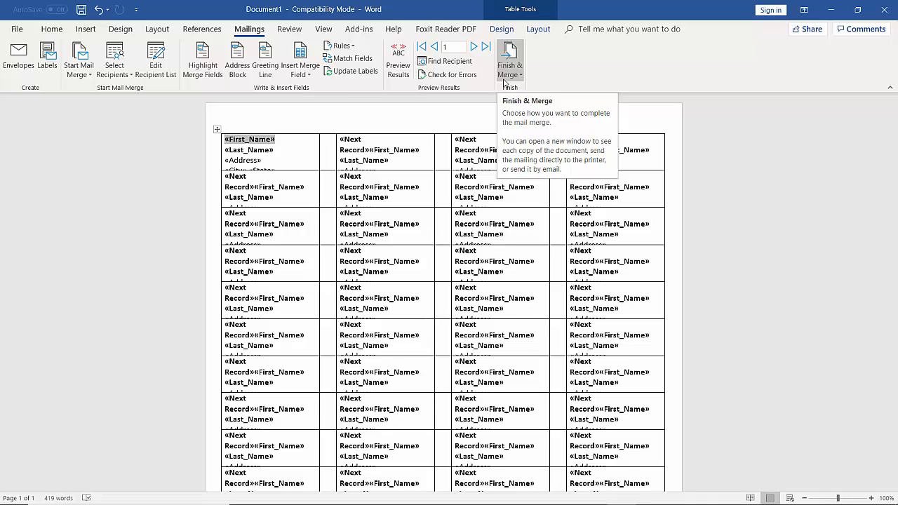
Merge all records into a new editable document using Edit Individual Documents.
click(522, 76)
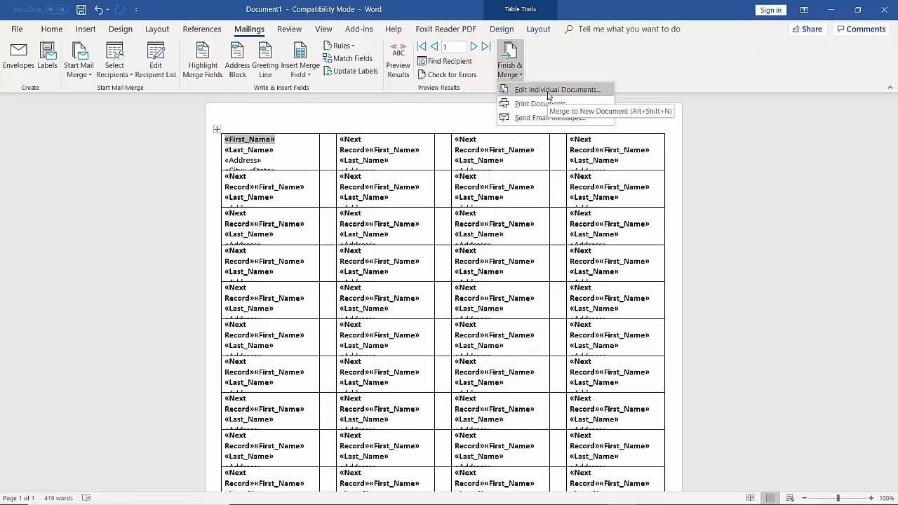
click(549, 95)
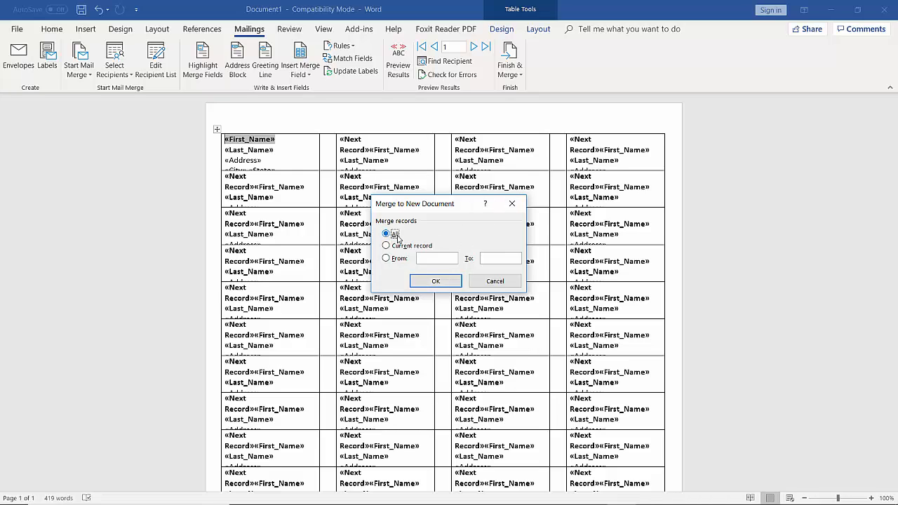
click(437, 282)
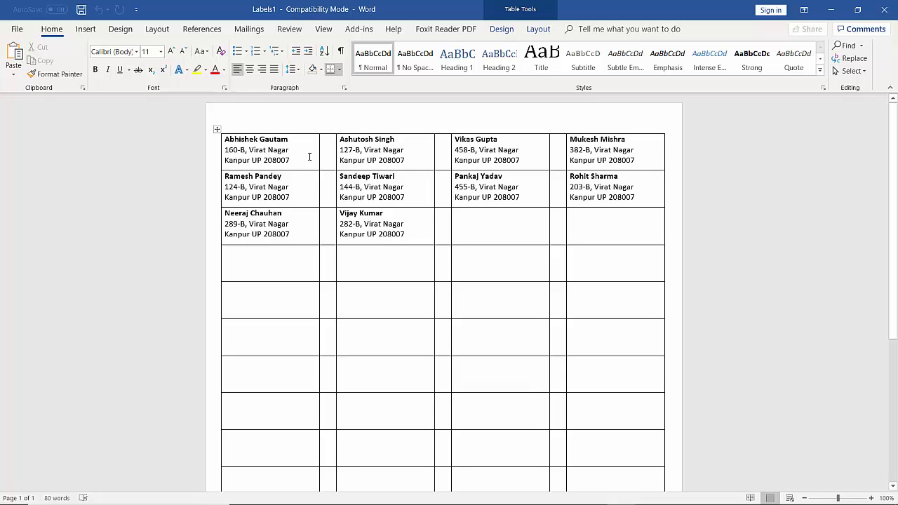
Select the whole Labels1 label table and apply No Border.
click(216, 129)
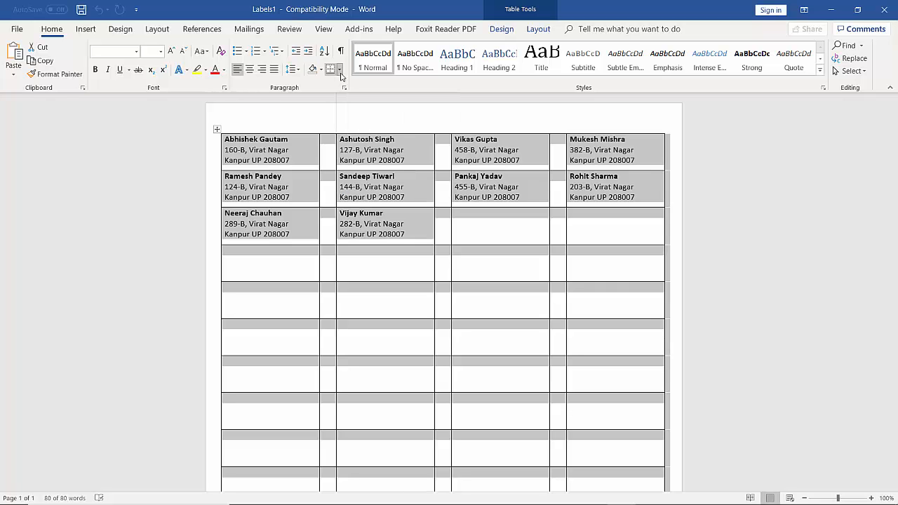
click(340, 71)
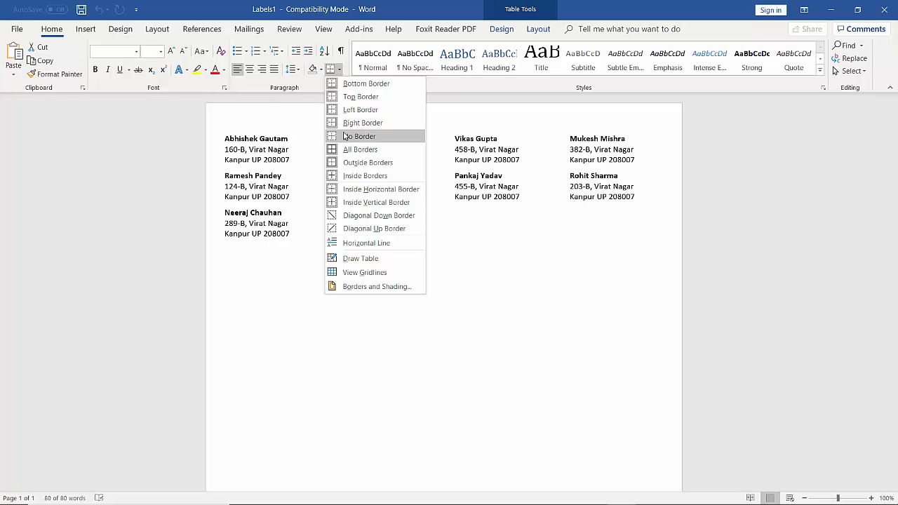
click(359, 136)
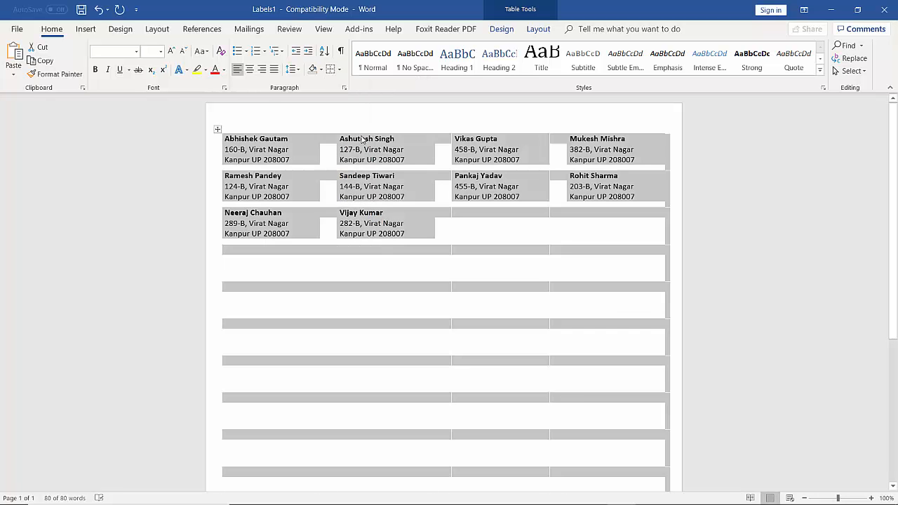